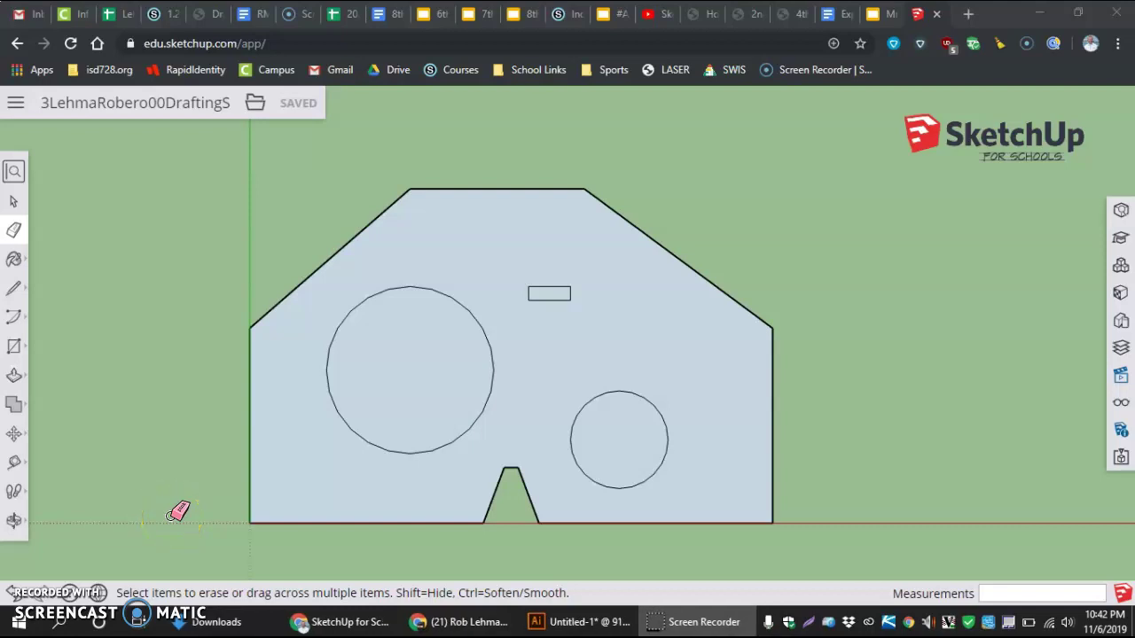
Step: Dimension the height of the plate's left vertical edge, placing the dimension outside the plate to its left
{"action": "mouse_move", "coordinate": [172, 516]}
{"action": "left_mouse_down"}
{"action": "mouse_move", "coordinate": [225, 438]}
{"action": "mouse_move", "coordinate": [414, 416]}
{"action": "mouse_move", "coordinate": [346, 362]}
{"action": "mouse_move", "coordinate": [273, 336]}
{"action": "mouse_move", "coordinate": [79, 419]}
{"action": "mouse_move", "coordinate": [54, 450]}
{"action": "mouse_move", "coordinate": [74, 450]}
{"action": "mouse_move", "coordinate": [44, 448]}
{"action": "mouse_move", "coordinate": [227, 477]}
{"action": "mouse_move", "coordinate": [246, 443]}
{"action": "left_mouse_up"}
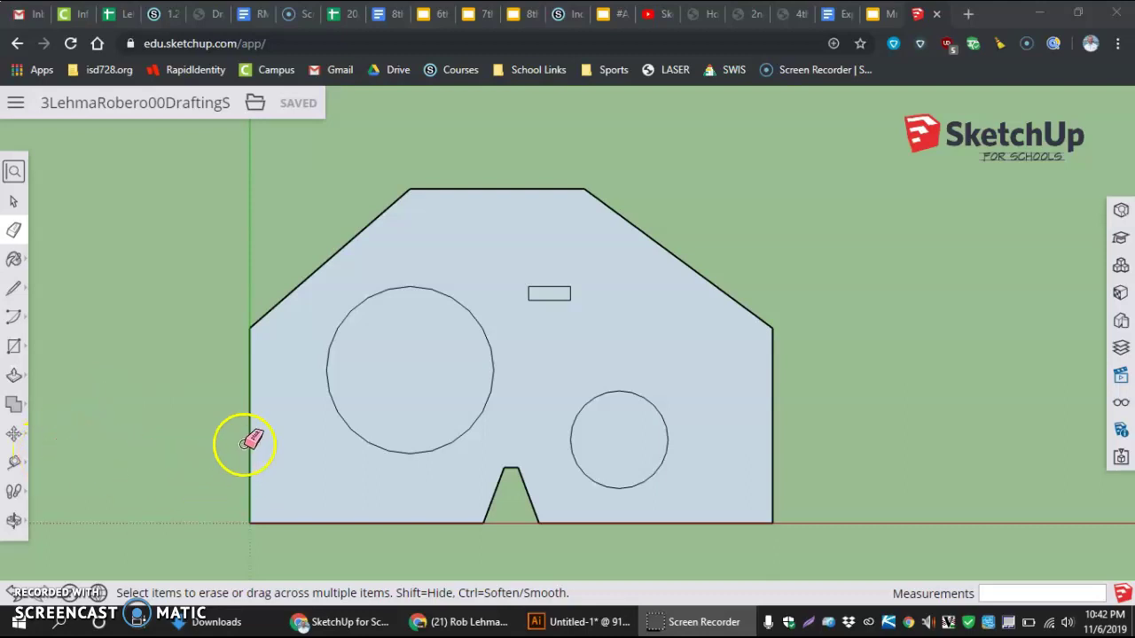
{"action": "left_click", "coordinate": [16, 465]}
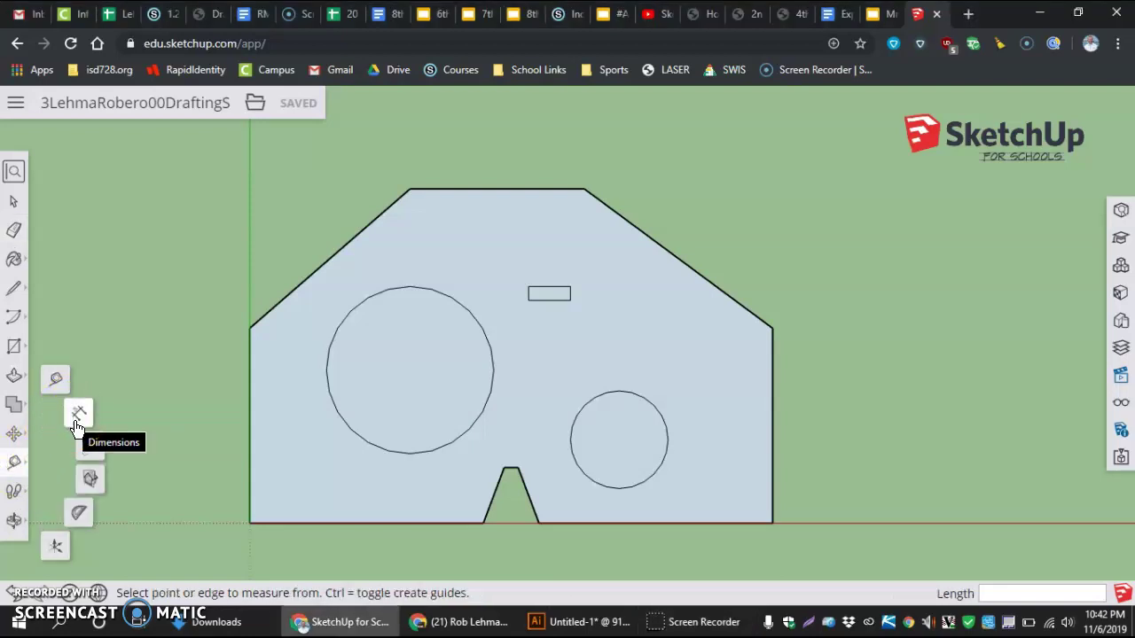
{"action": "left_click", "coordinate": [77, 415]}
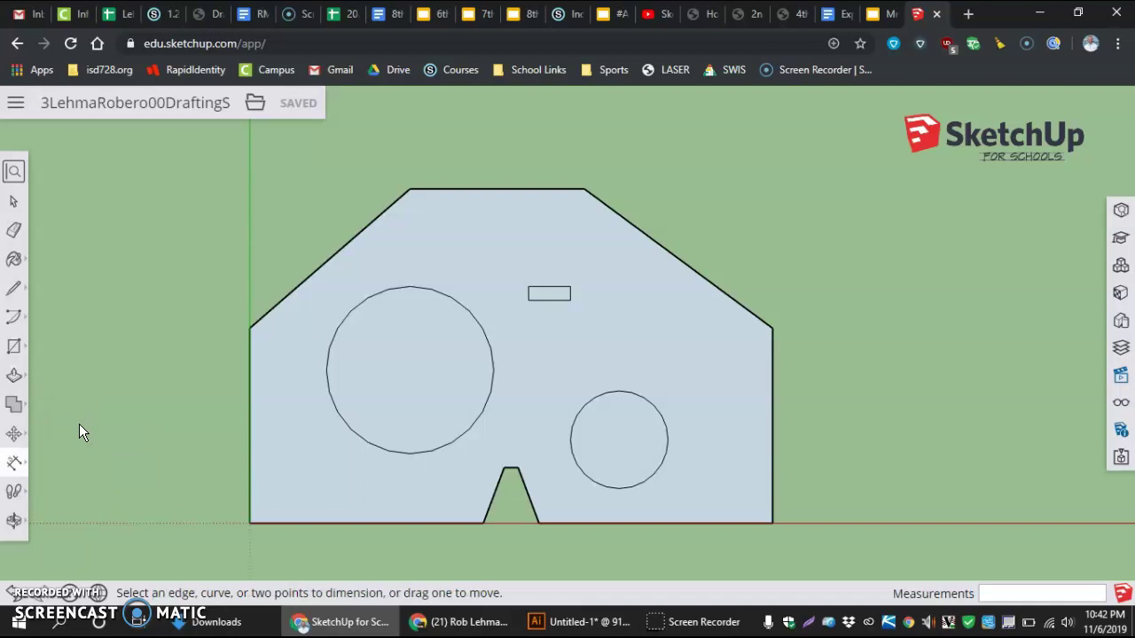
{"action": "left_click", "coordinate": [250, 522]}
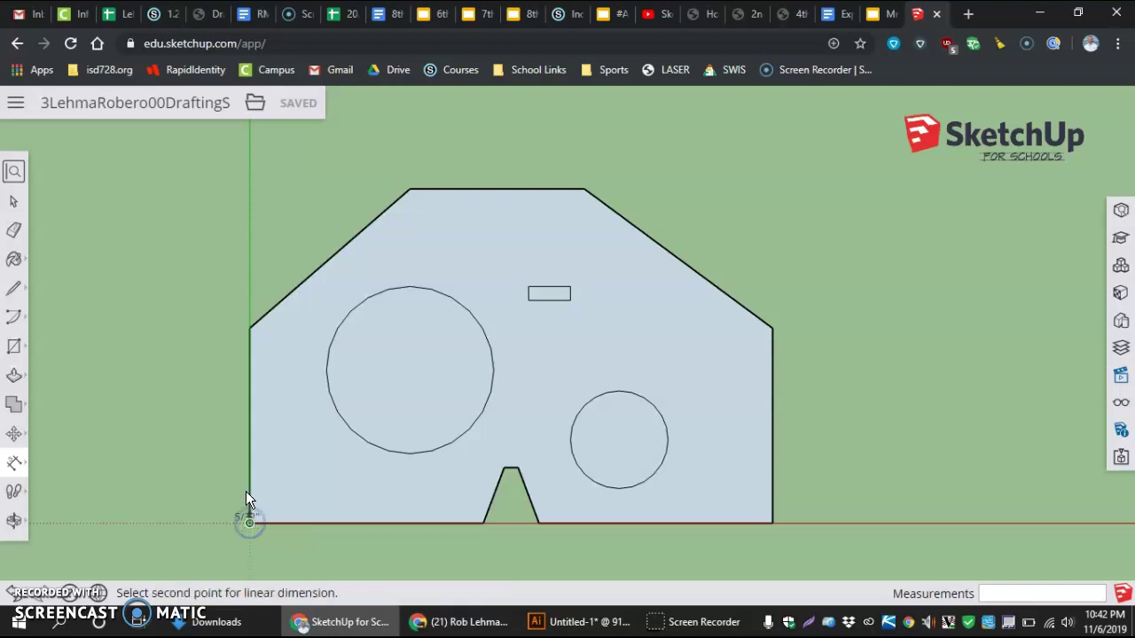
{"action": "left_click", "coordinate": [250, 329]}
{"action": "left_click_drag", "start_coordinate": [233, 337], "coordinate": [181, 333]}
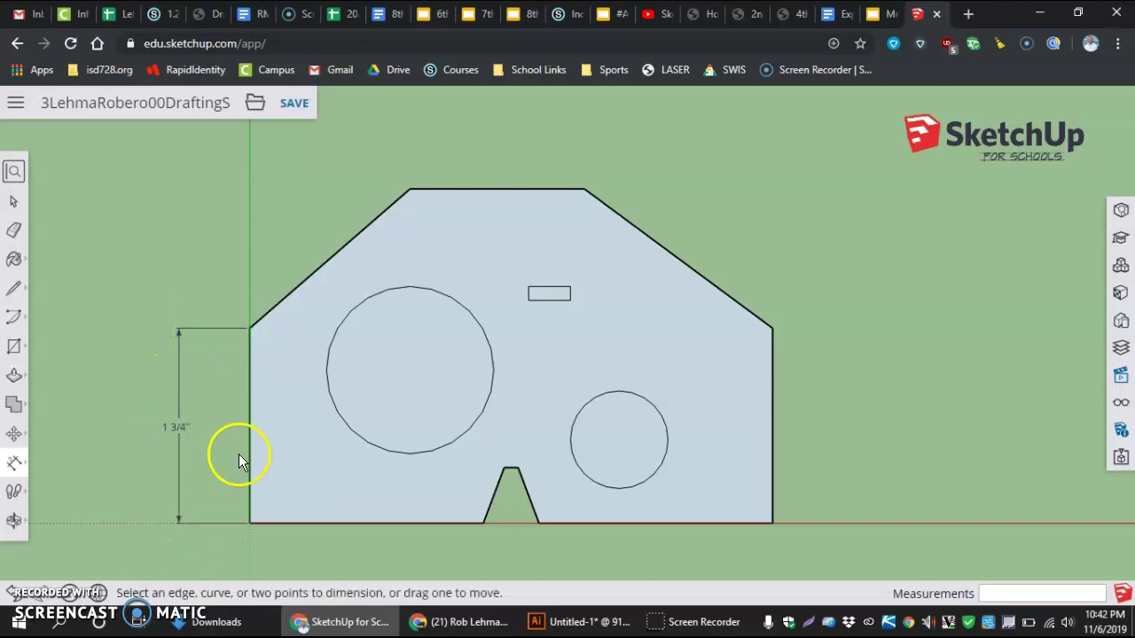
Step: Dimension the horizontal distance from the left edge's upper corner to the top edge's left endpoint, placed above the plate
{"action": "left_click", "coordinate": [248, 328]}
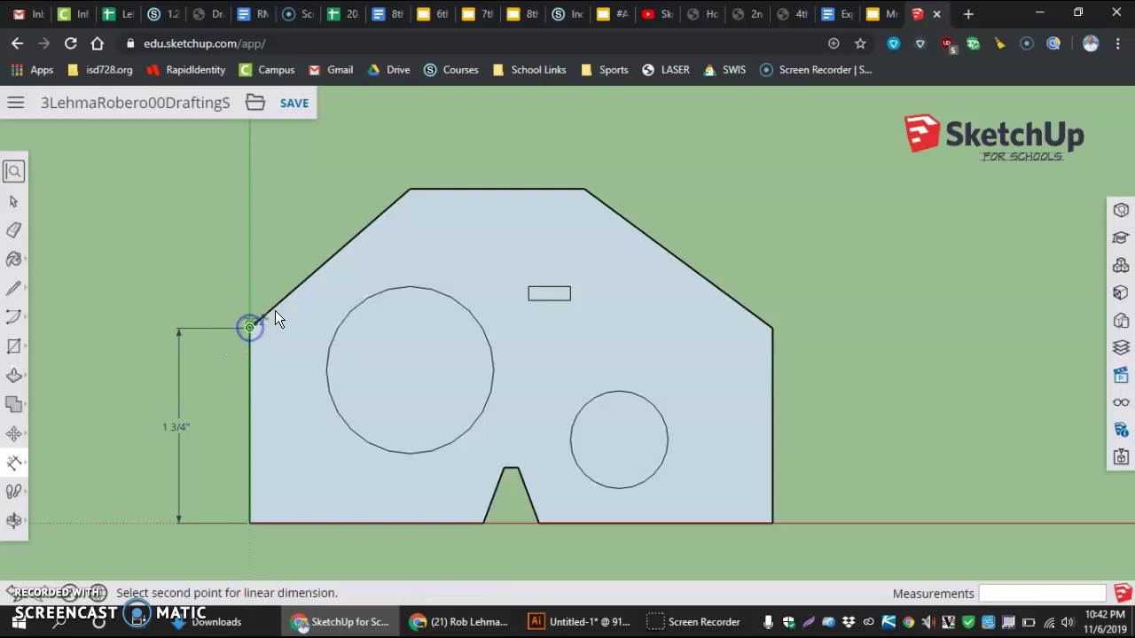
{"action": "left_click", "coordinate": [412, 189]}
{"action": "scroll", "coordinate": [380, 234], "scroll_direction": "down", "scroll_amount": 3}
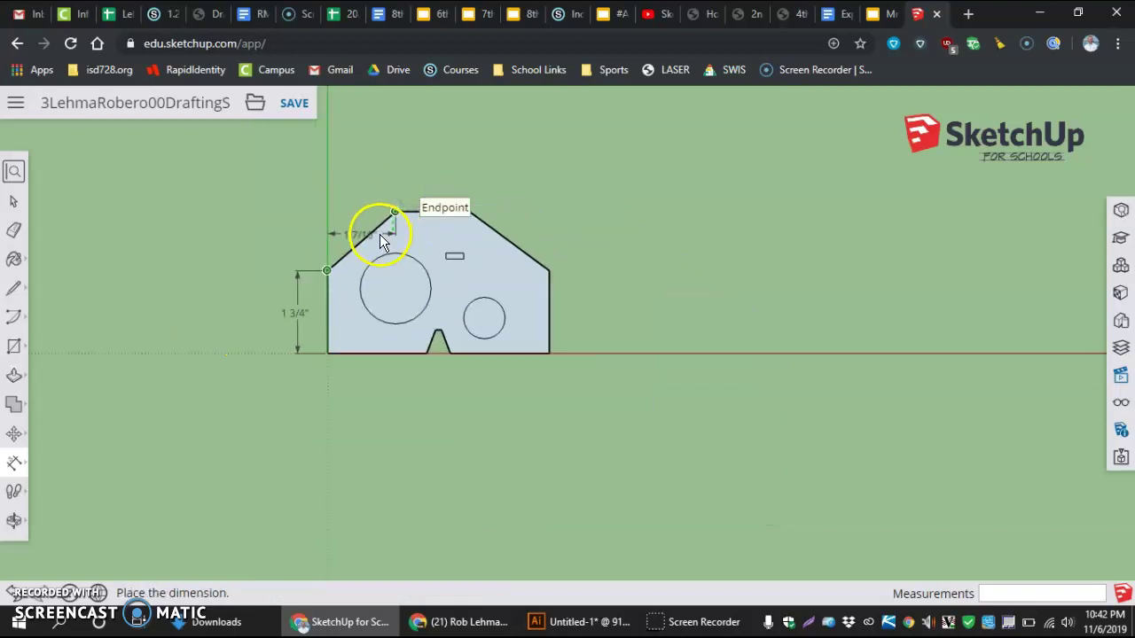
{"action": "scroll", "coordinate": [380, 233], "scroll_direction": "up", "scroll_amount": 4}
{"action": "scroll", "coordinate": [375, 227], "scroll_direction": "up", "scroll_amount": 2}
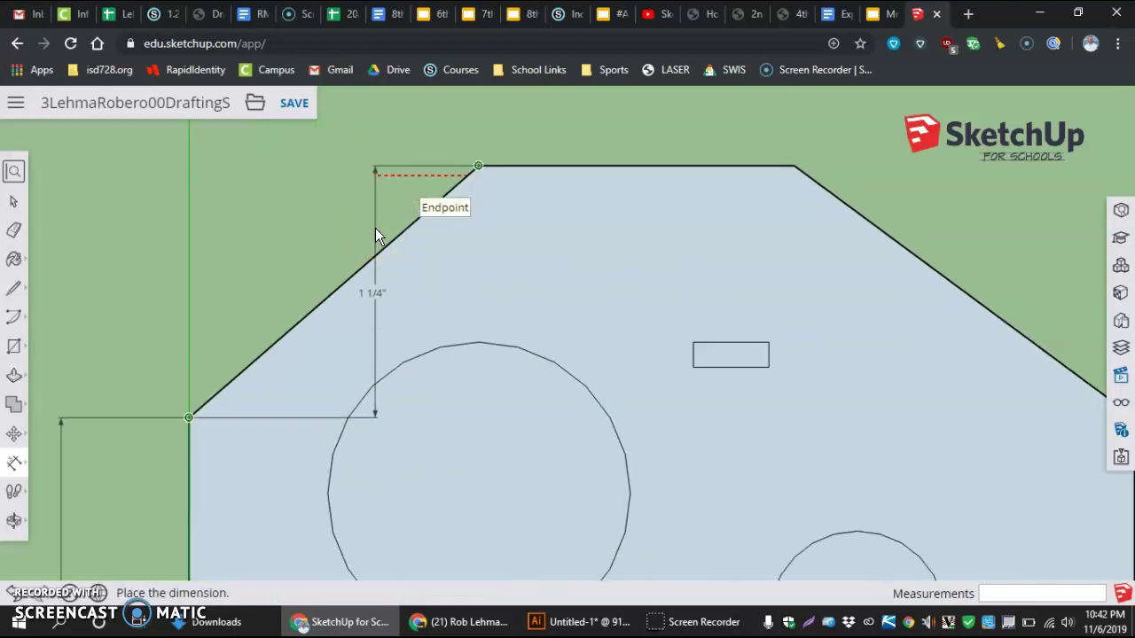
{"action": "scroll", "coordinate": [369, 211], "scroll_direction": "down", "scroll_amount": 2}
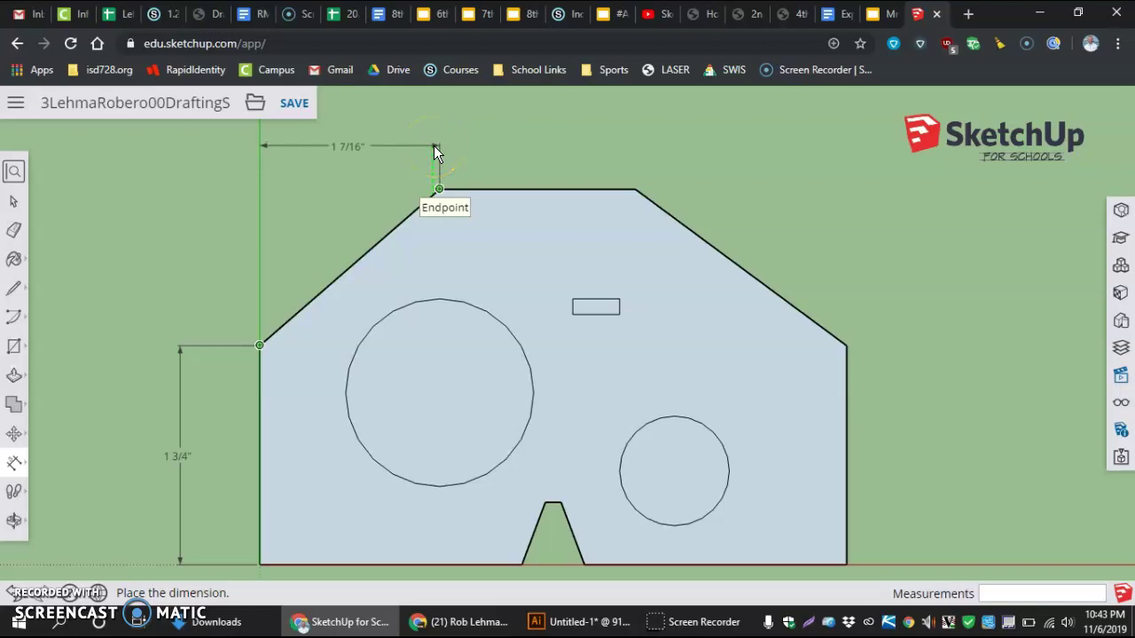
{"action": "left_click", "coordinate": [433, 145]}
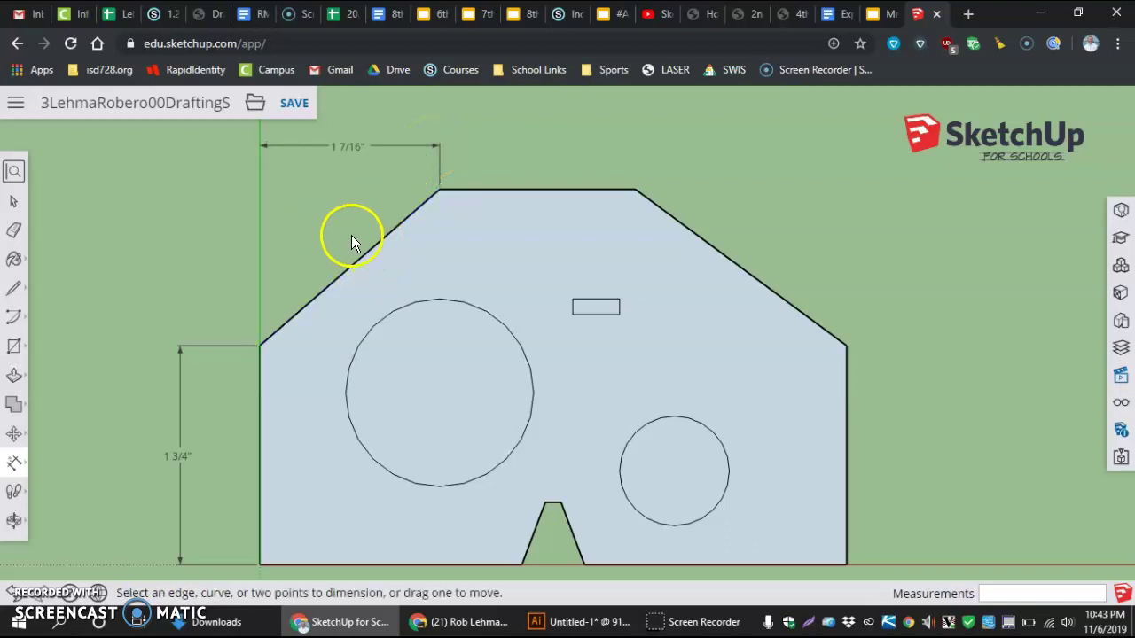
Step: Try dimensioning the plate's right vertical edge by selecting the whole edge, and undo that dimension
{"action": "scroll", "coordinate": [351, 235], "scroll_direction": "down", "scroll_amount": 3}
{"action": "scroll", "coordinate": [291, 419], "scroll_direction": "up", "scroll_amount": 3}
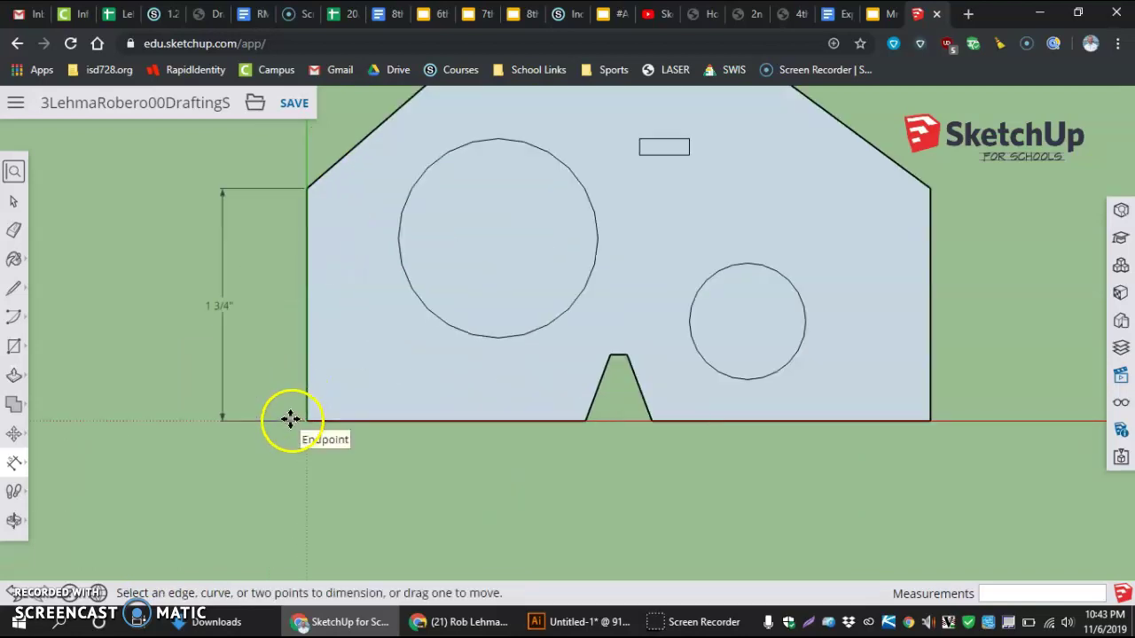
{"action": "scroll", "coordinate": [291, 418], "scroll_direction": "down", "scroll_amount": 2}
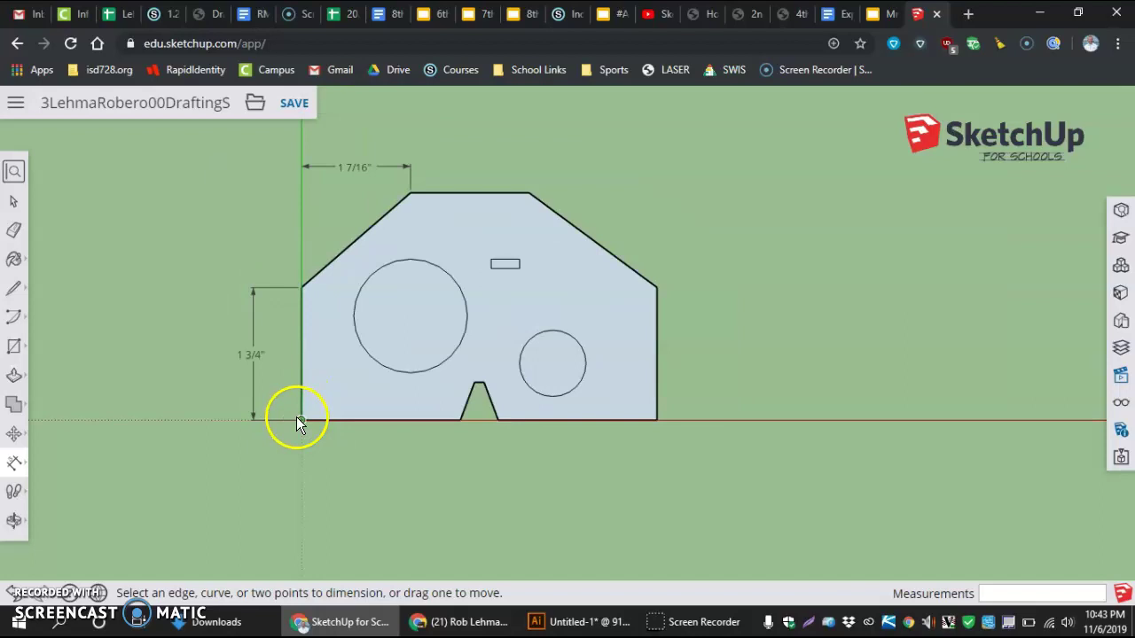
{"action": "left_click", "coordinate": [659, 394]}
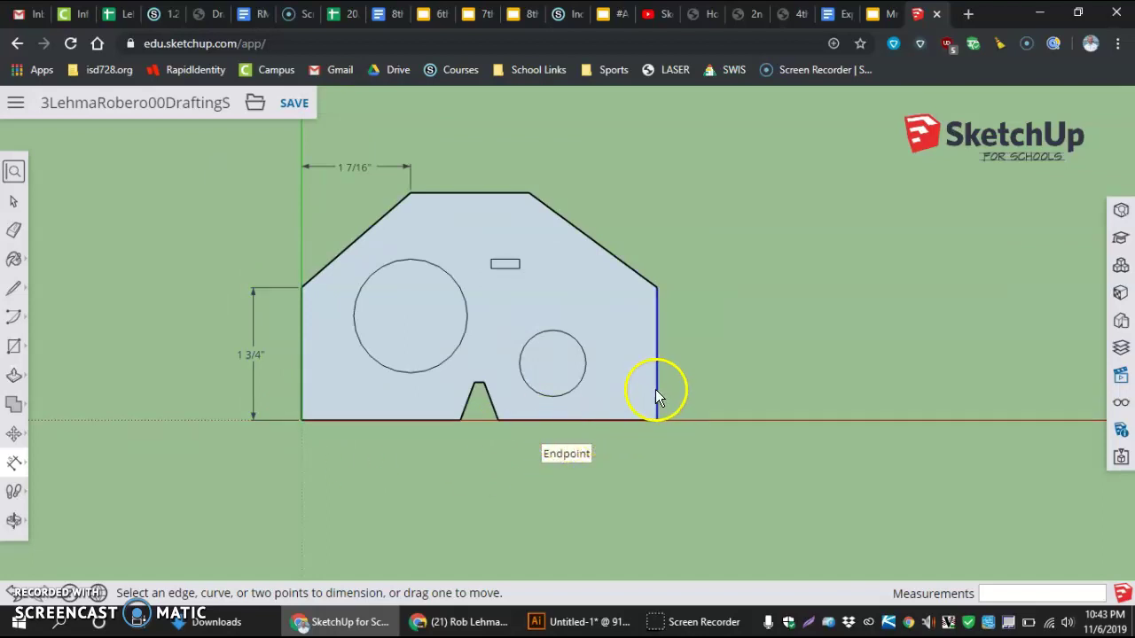
{"action": "left_click", "coordinate": [655, 389]}
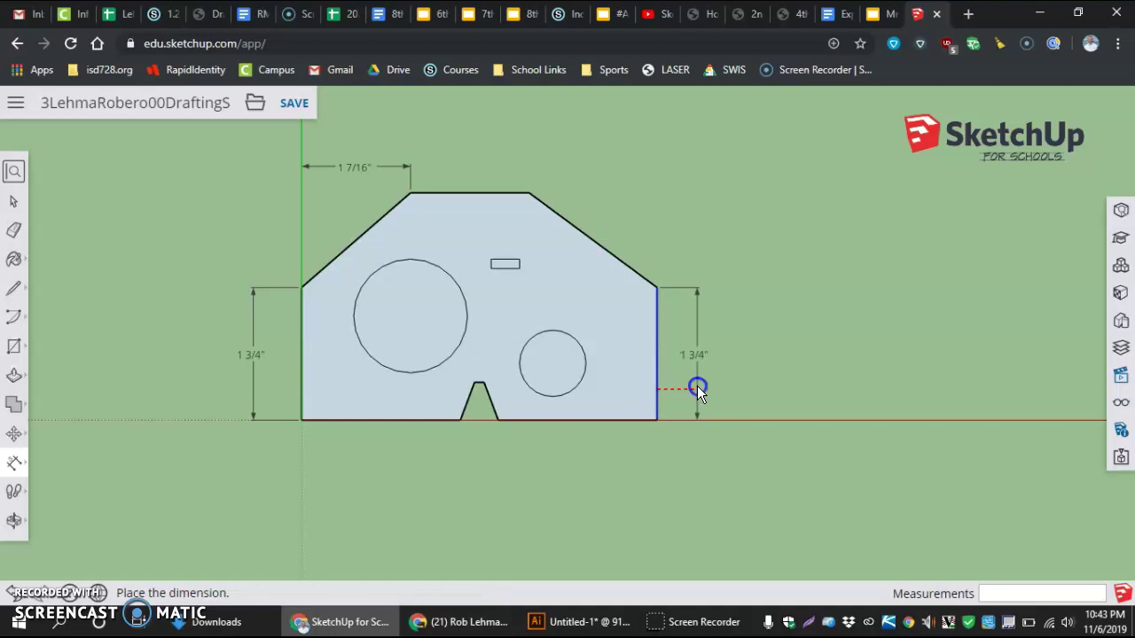
{"action": "left_click", "coordinate": [699, 390]}
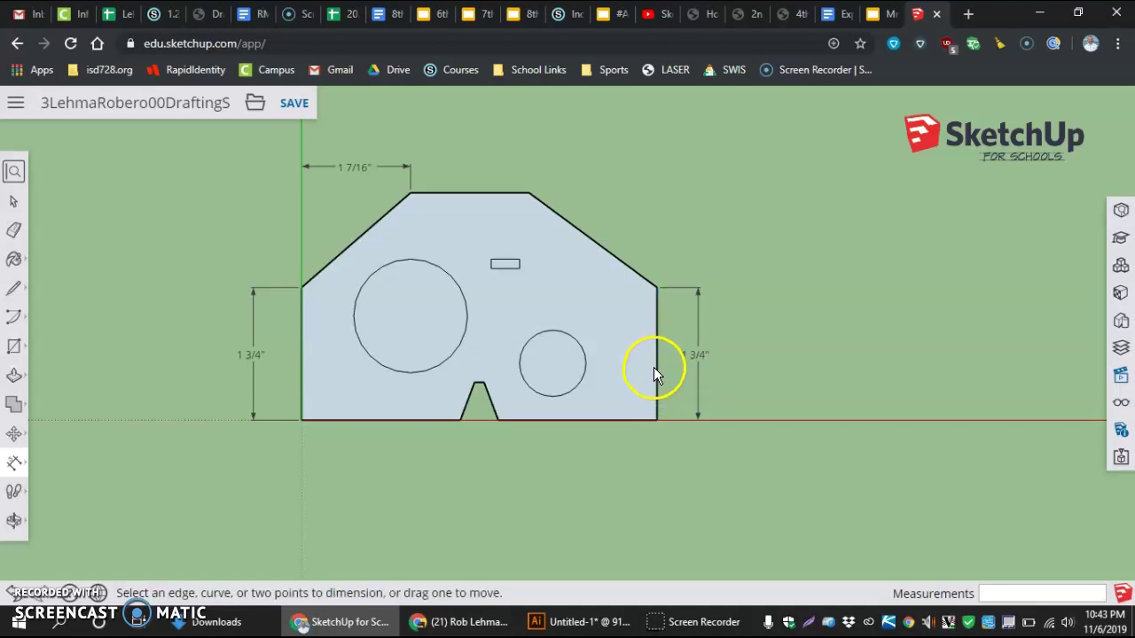
{"action": "key", "text": "ctrl+z"}
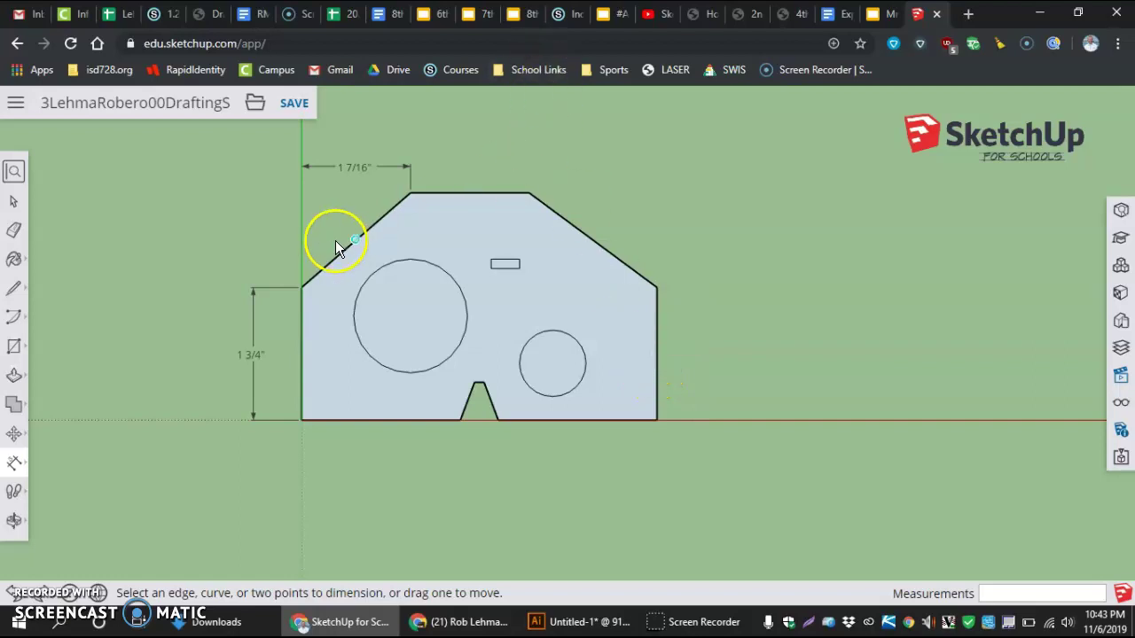
Step: Dimension the horizontal distance from the left edge's upper corner to the top edge's right endpoint, stacked above the existing top dimension
{"action": "left_click", "coordinate": [302, 287]}
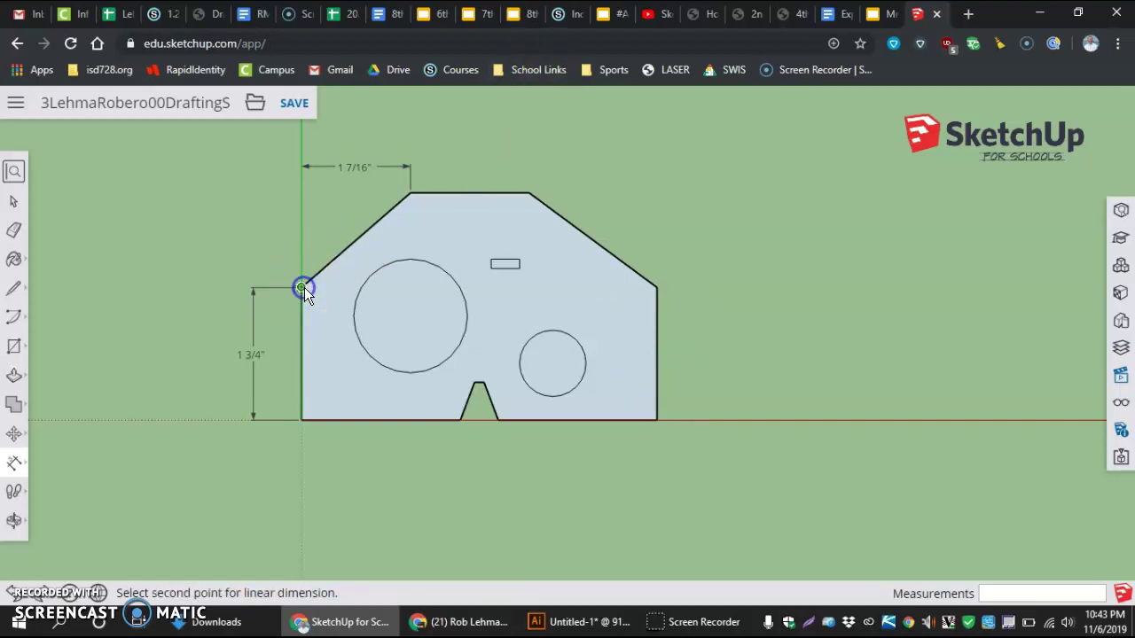
{"action": "left_click", "coordinate": [529, 193]}
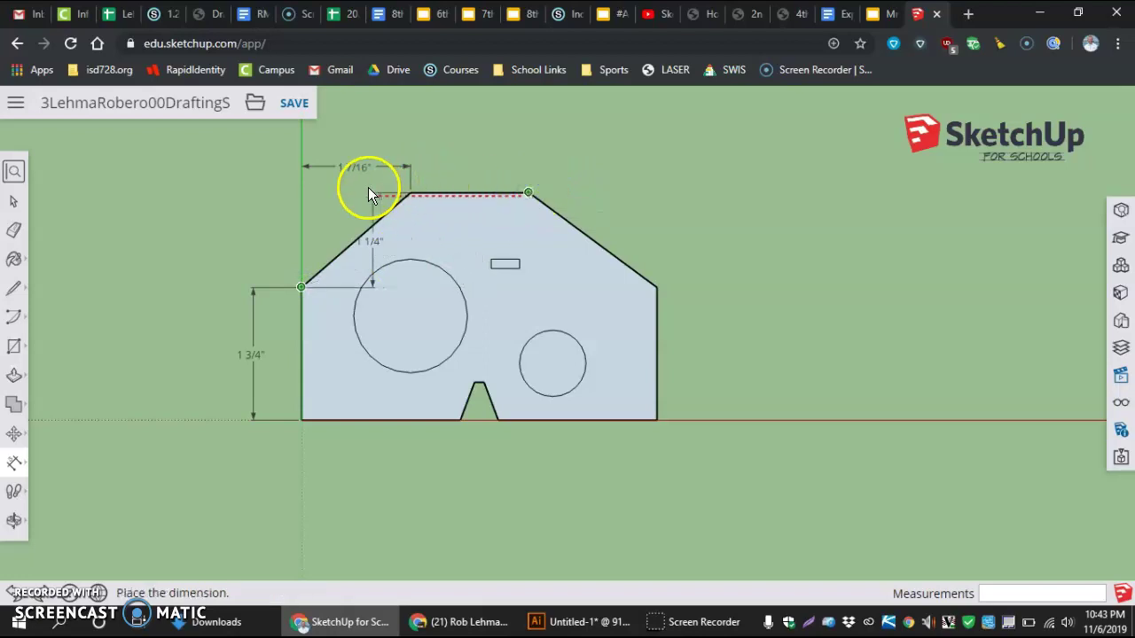
{"action": "left_click", "coordinate": [538, 145]}
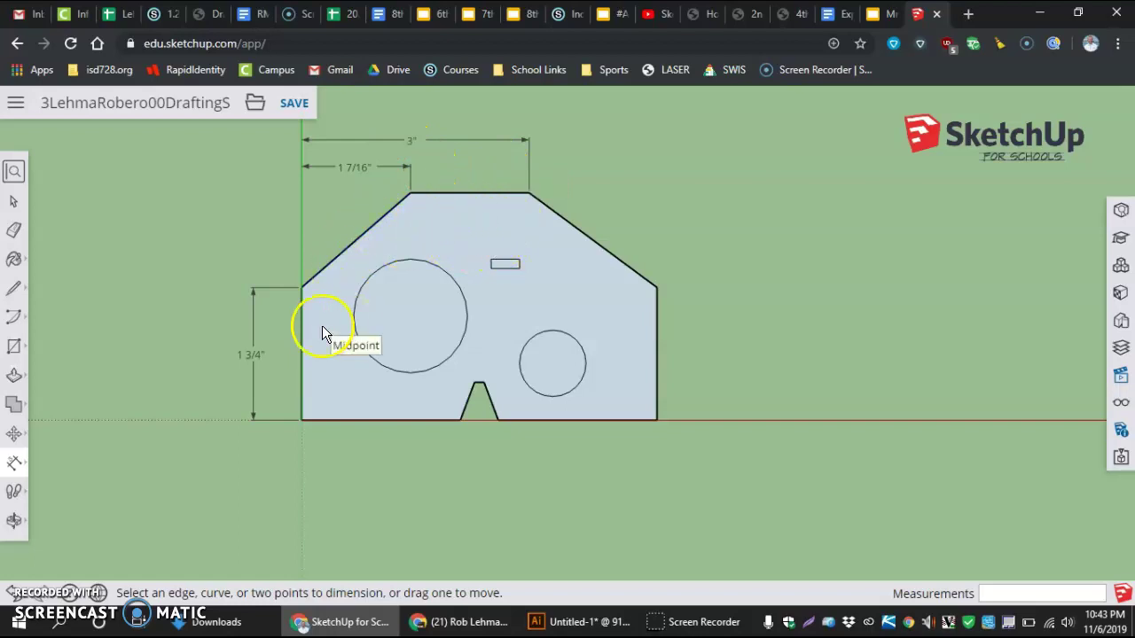
Step: Dimension the large circle's center from the plate's lower-left corner, horizontally below the plate and vertically just outside the left edge
{"action": "left_click", "coordinate": [302, 419]}
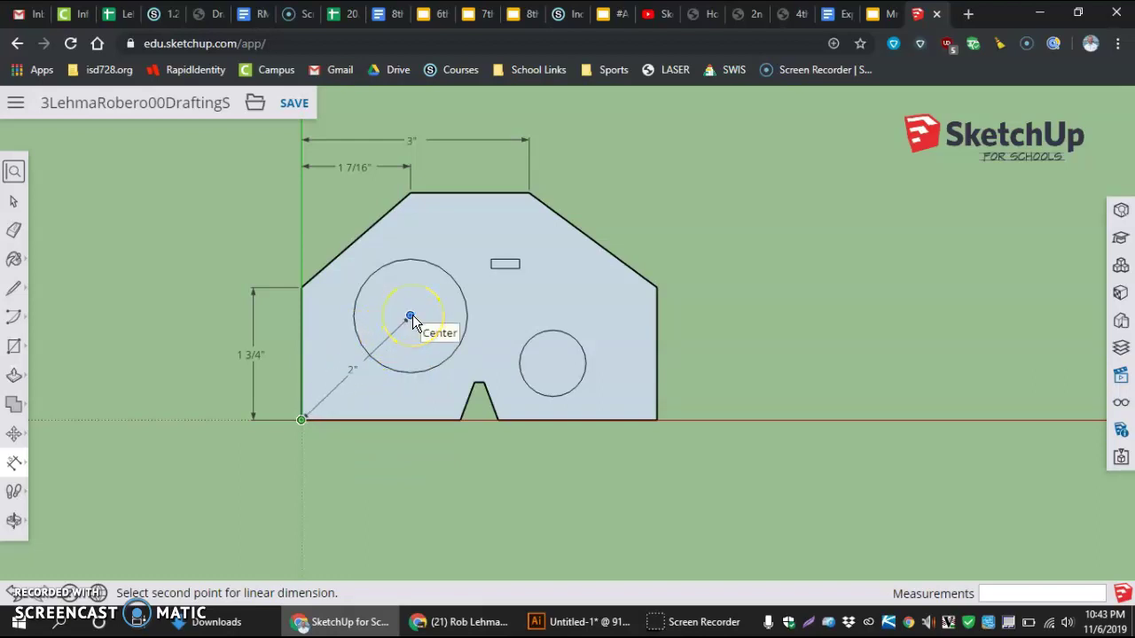
{"action": "left_click_drag", "start_coordinate": [409, 317], "coordinate": [411, 451]}
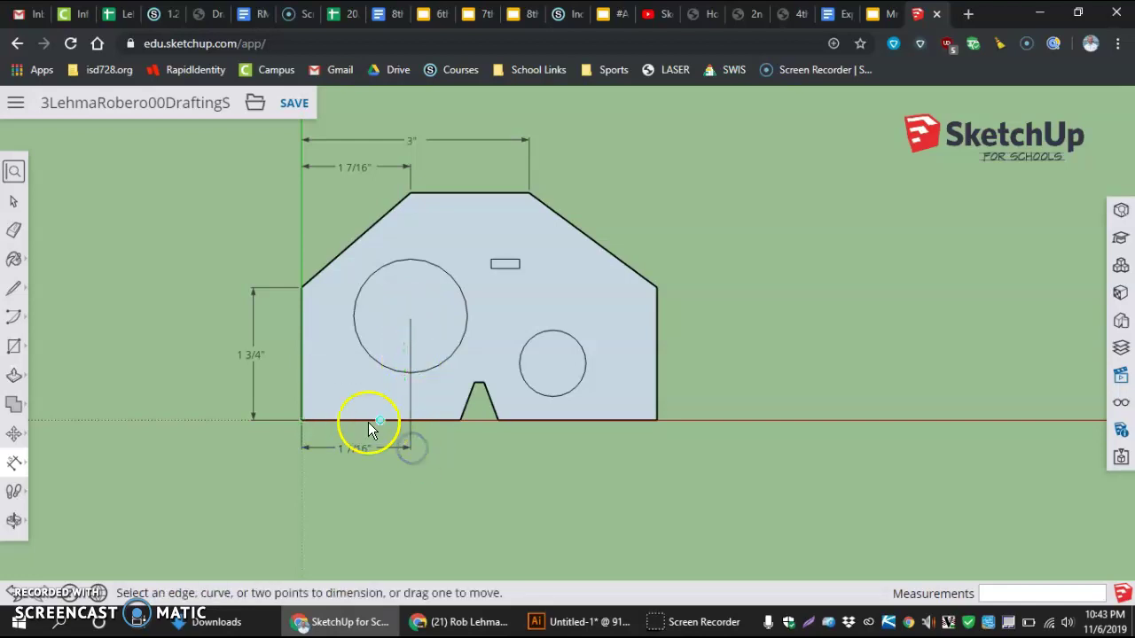
{"action": "left_click", "coordinate": [304, 419]}
{"action": "left_click_drag", "start_coordinate": [304, 418], "coordinate": [410, 321]}
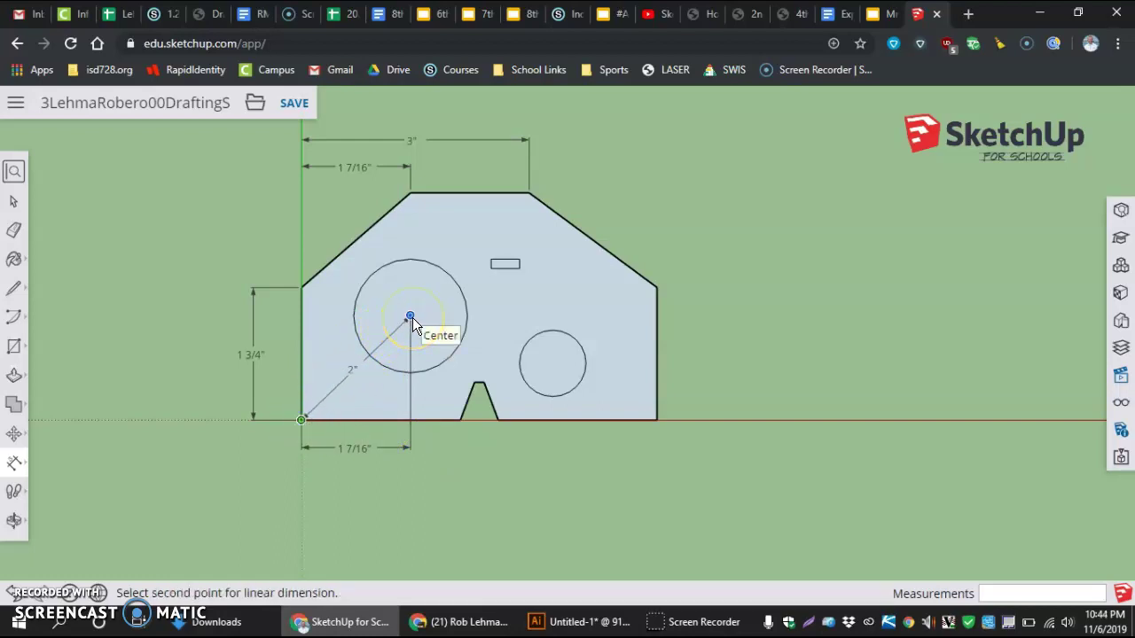
{"action": "left_click", "coordinate": [411, 317]}
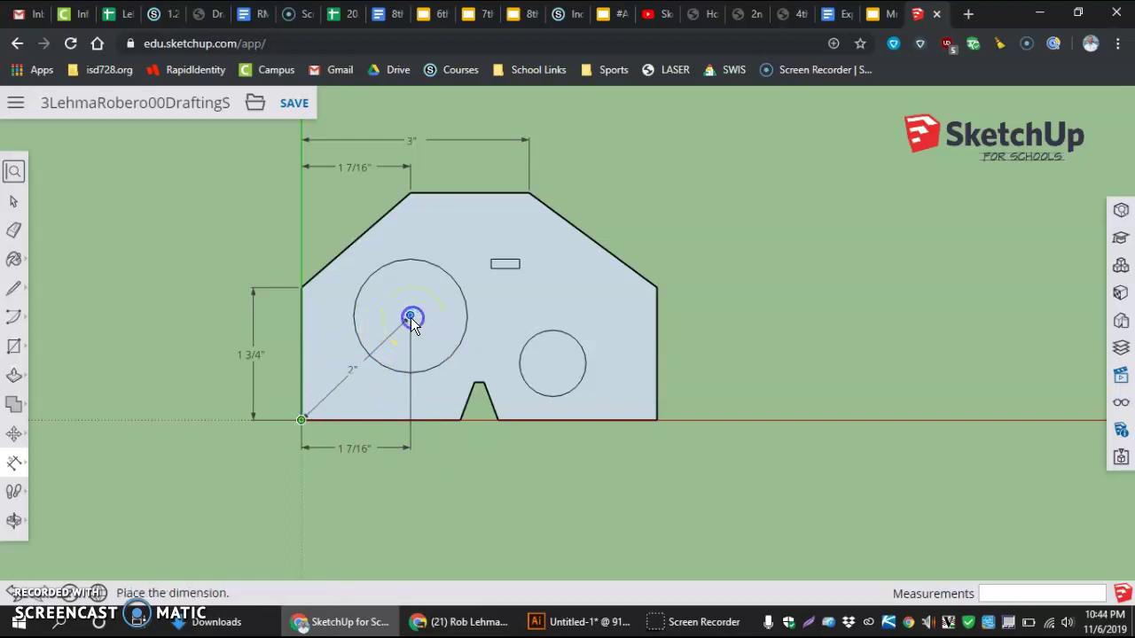
{"action": "left_click", "coordinate": [278, 340]}
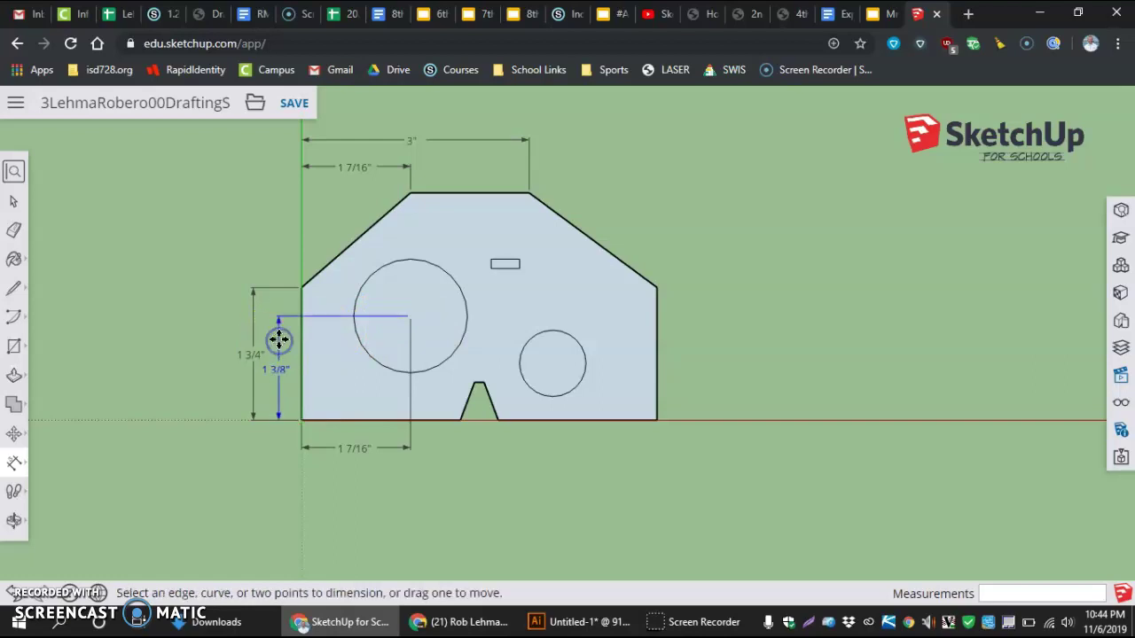
Step: Dimension the large circle with its label outside the plate's upper left, and change the dimension type to Radius
{"action": "left_click", "coordinate": [365, 346]}
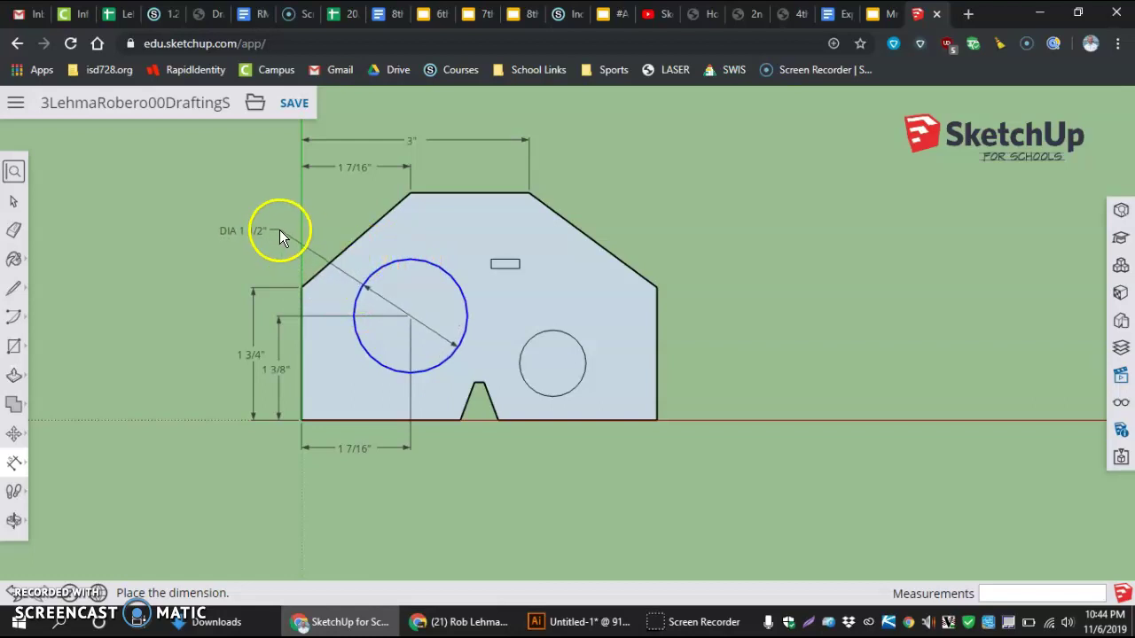
{"action": "left_click", "coordinate": [281, 232]}
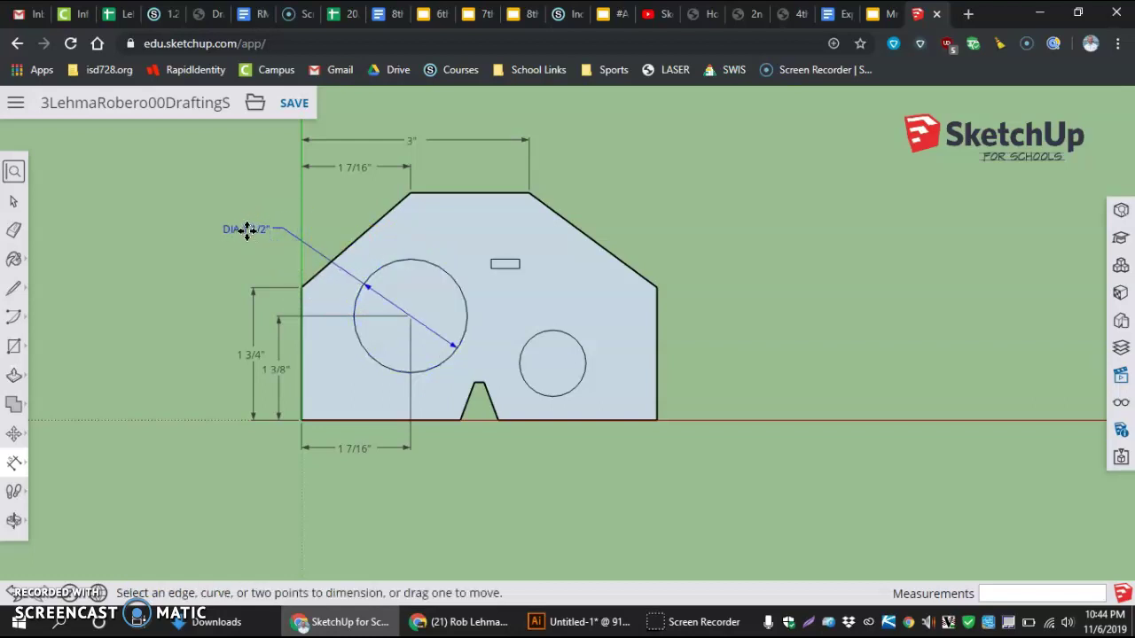
{"action": "right_click", "coordinate": [248, 229]}
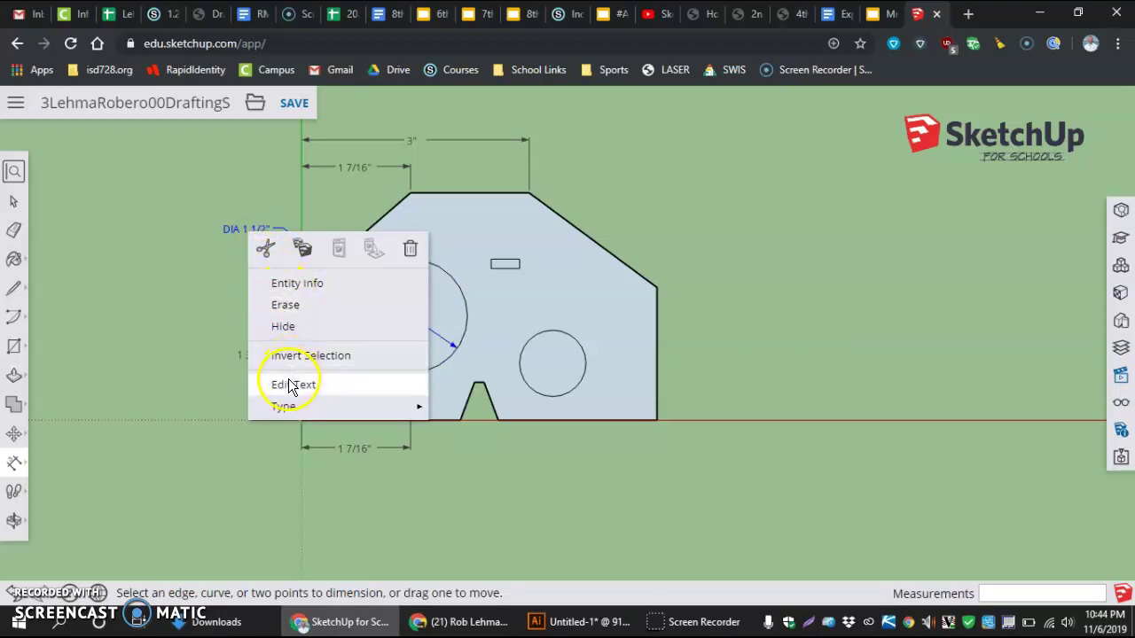
{"action": "mouse_move", "coordinate": [286, 408]}
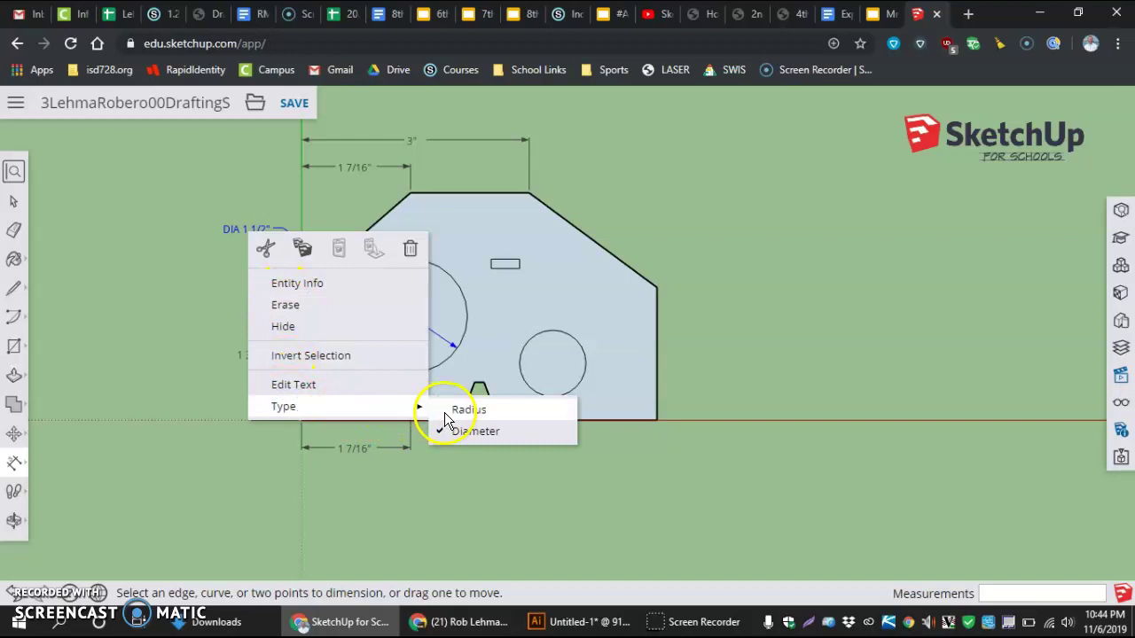
{"action": "left_click", "coordinate": [445, 409]}
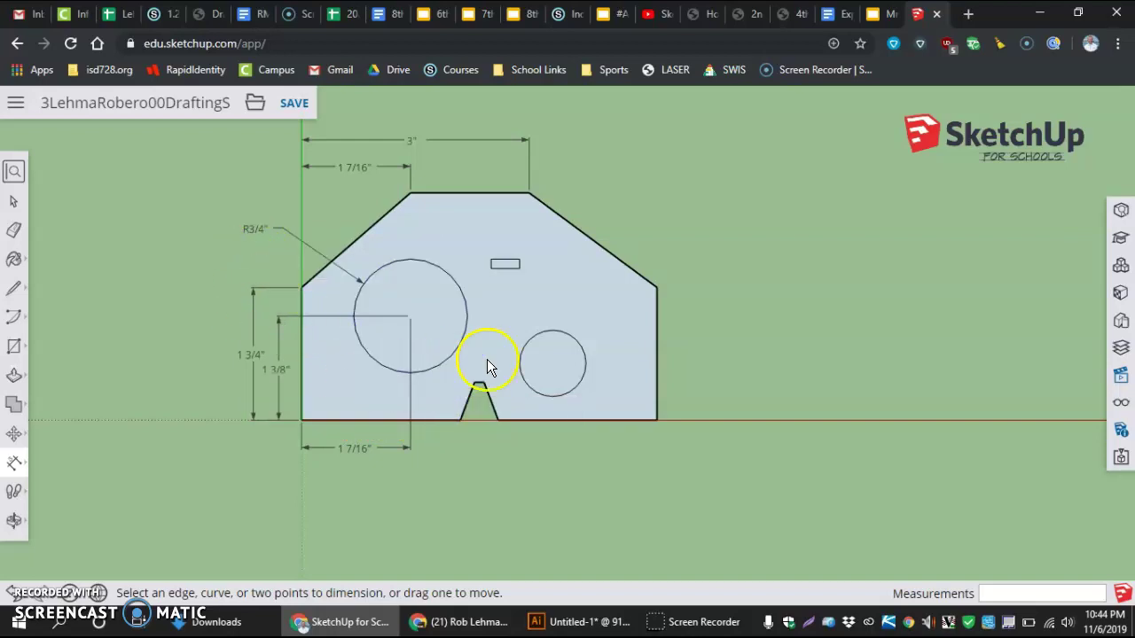
Step: Dimension the width of the notch opening along the plate's bottom edge, placing the dimension below the plate
{"action": "left_click", "coordinate": [459, 420]}
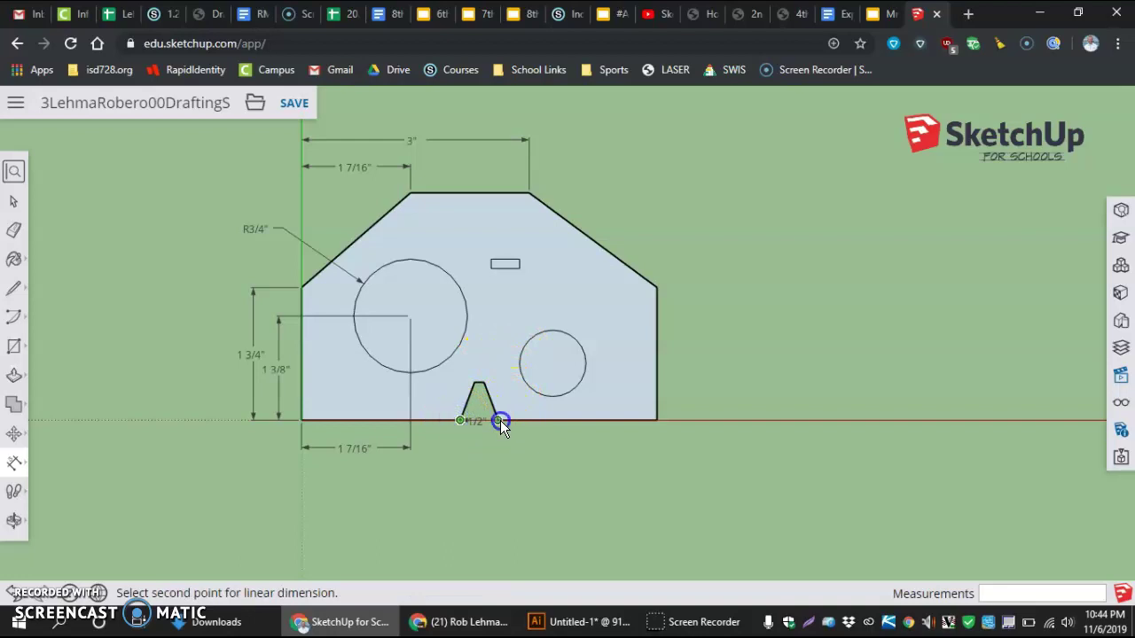
{"action": "left_click", "coordinate": [499, 421]}
{"action": "left_click", "coordinate": [498, 445]}
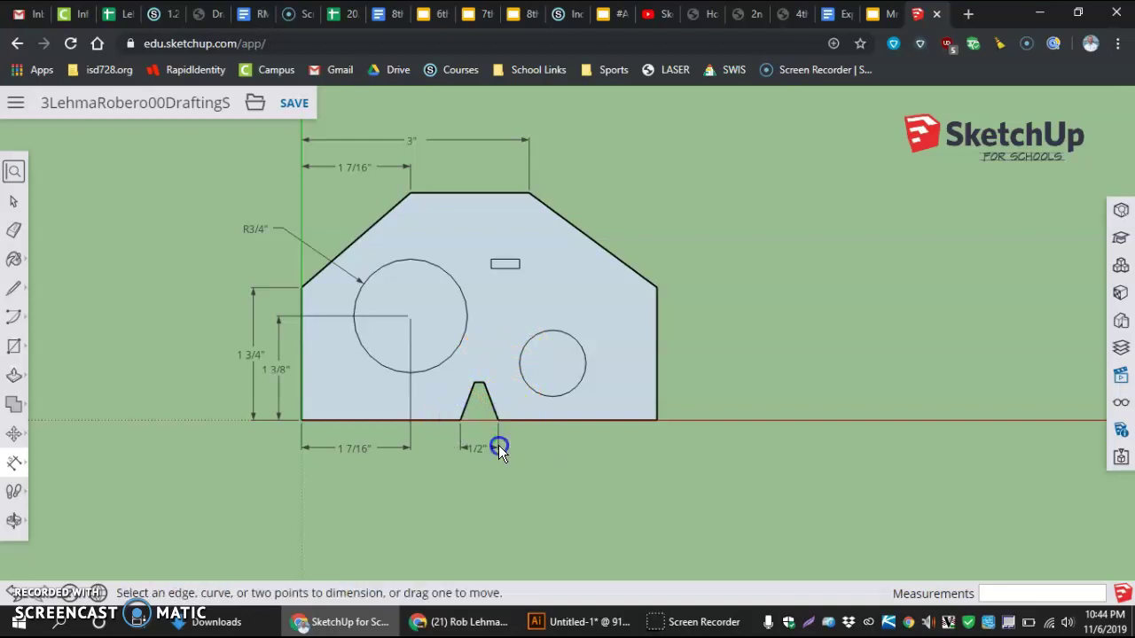
Step: Dimension the width of the notch's narrow top edge, placing it just above the notch and adjusting its position
{"action": "left_click", "coordinate": [476, 382]}
{"action": "left_click", "coordinate": [480, 382]}
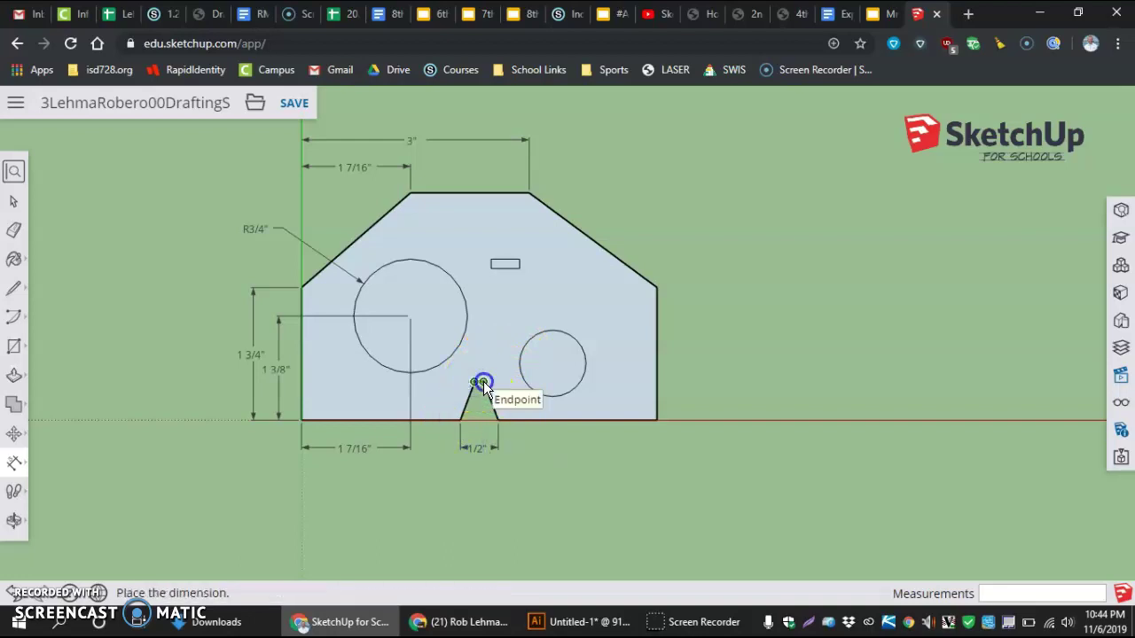
{"action": "left_click", "coordinate": [489, 358]}
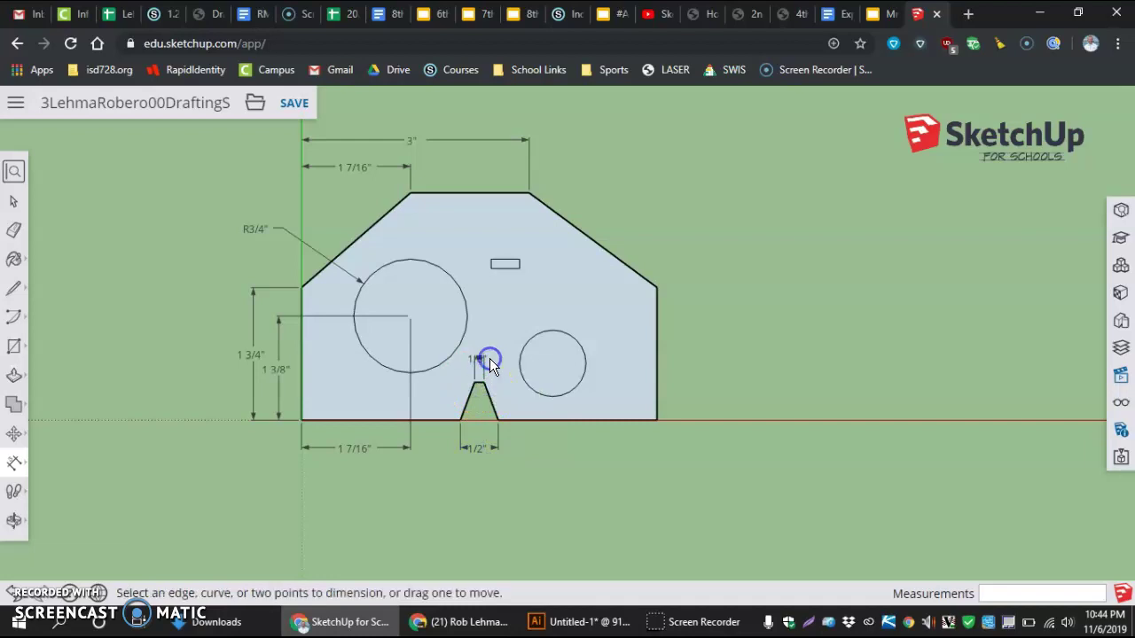
{"action": "left_click", "coordinate": [471, 361]}
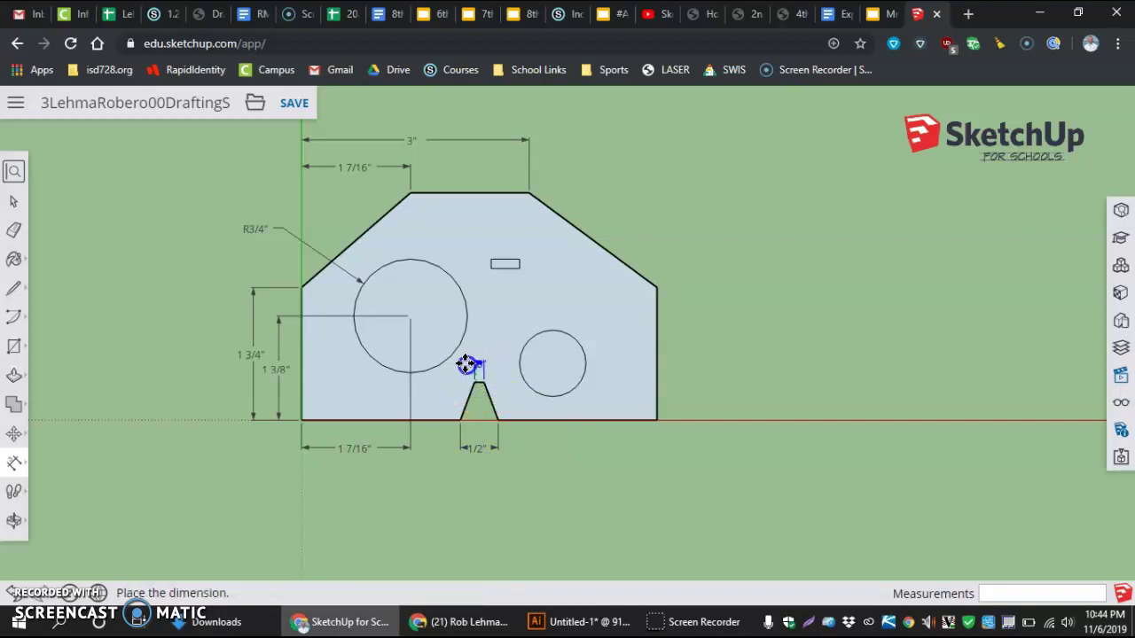
{"action": "left_click", "coordinate": [465, 364]}
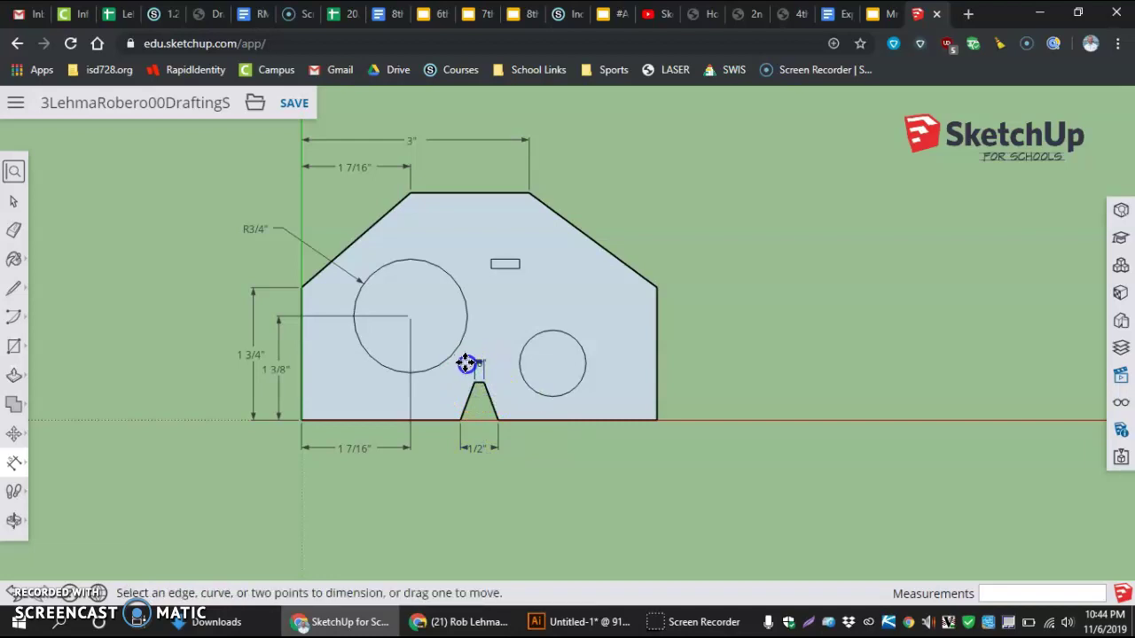
Step: Dimension the notch's vertical height from its bottom-left corner to its top-left corner, placing the dimension just left of the notch
{"action": "left_click", "coordinate": [459, 417]}
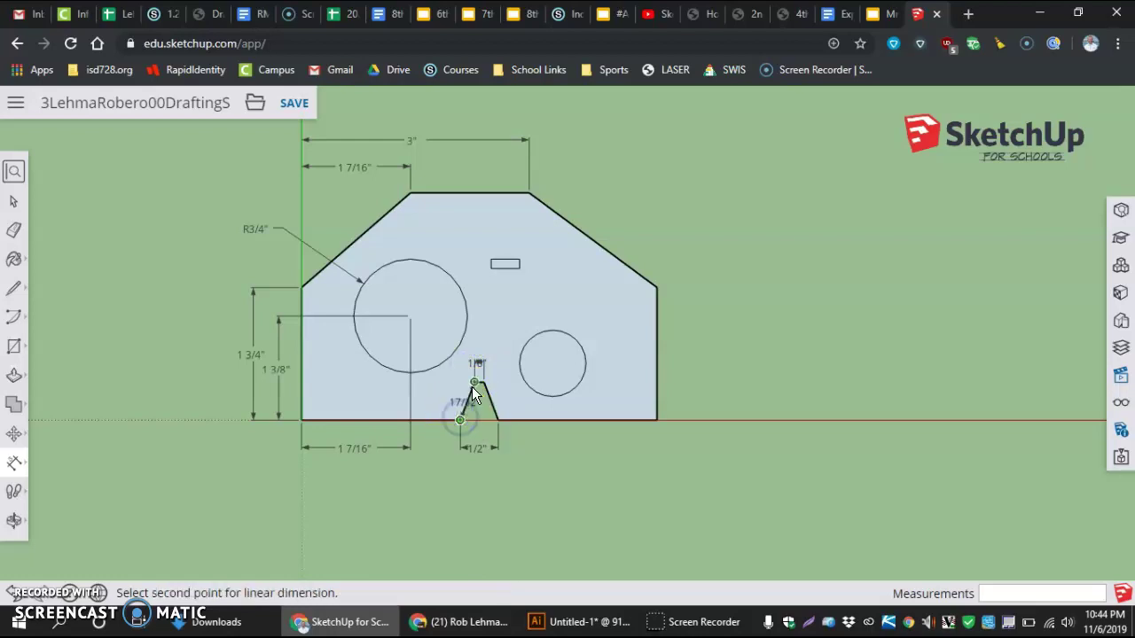
{"action": "left_click", "coordinate": [474, 383]}
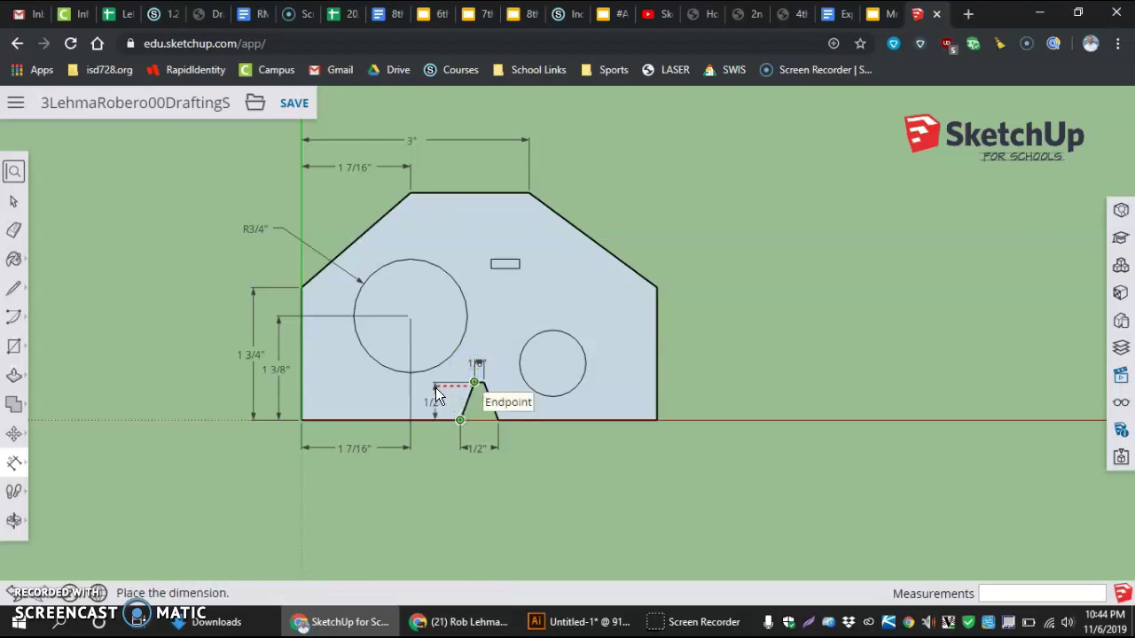
{"action": "left_click", "coordinate": [441, 395]}
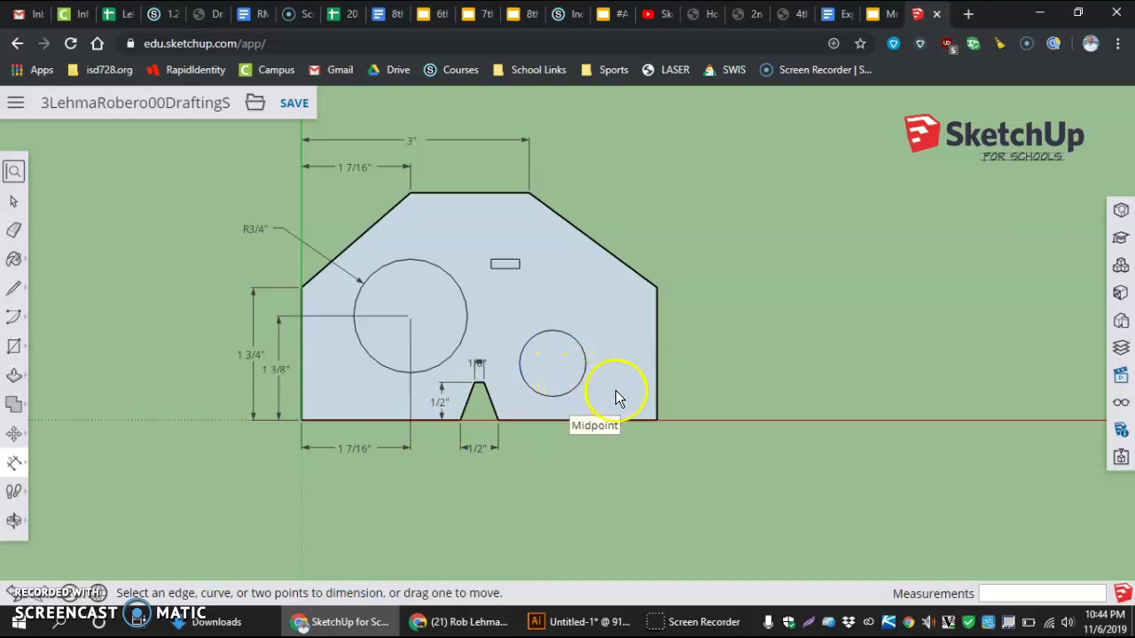
Step: Dimension the small circle's center from the plate's lower-right corner, vertically outside the right edge and horizontally below the plate
{"action": "left_click", "coordinate": [655, 418]}
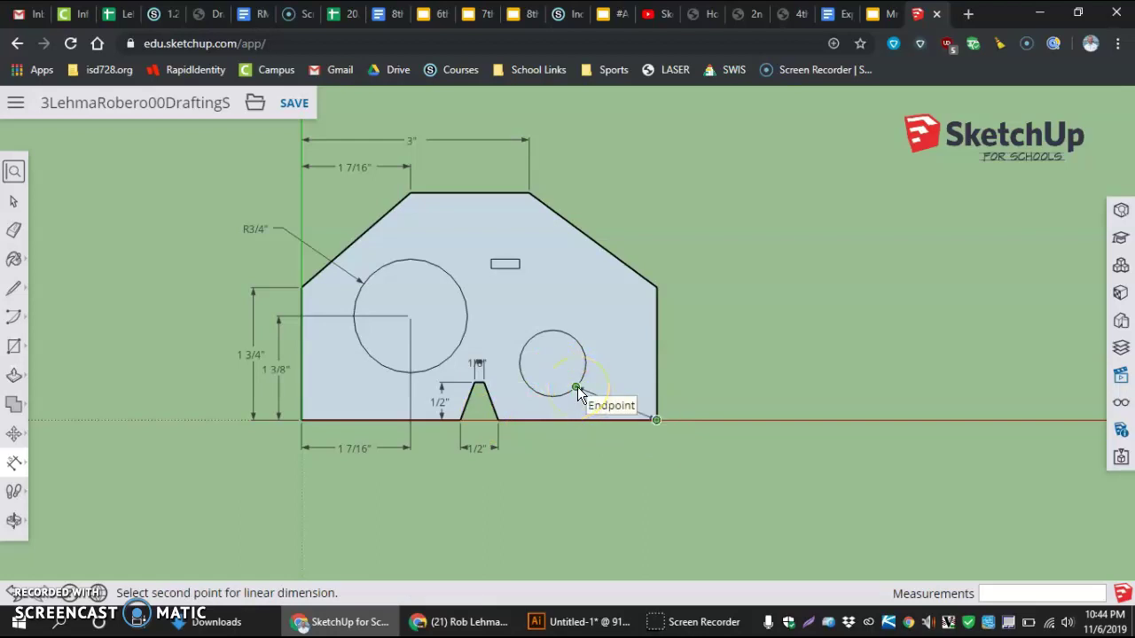
{"action": "left_click", "coordinate": [553, 364]}
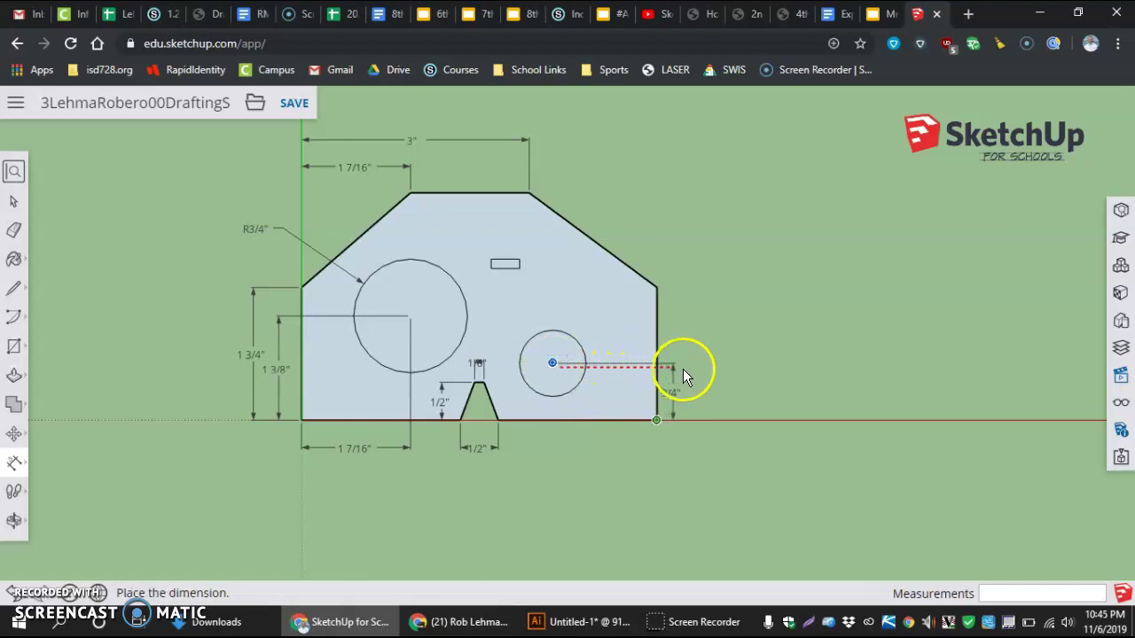
{"action": "left_click_drag", "start_coordinate": [682, 369], "coordinate": [723, 365]}
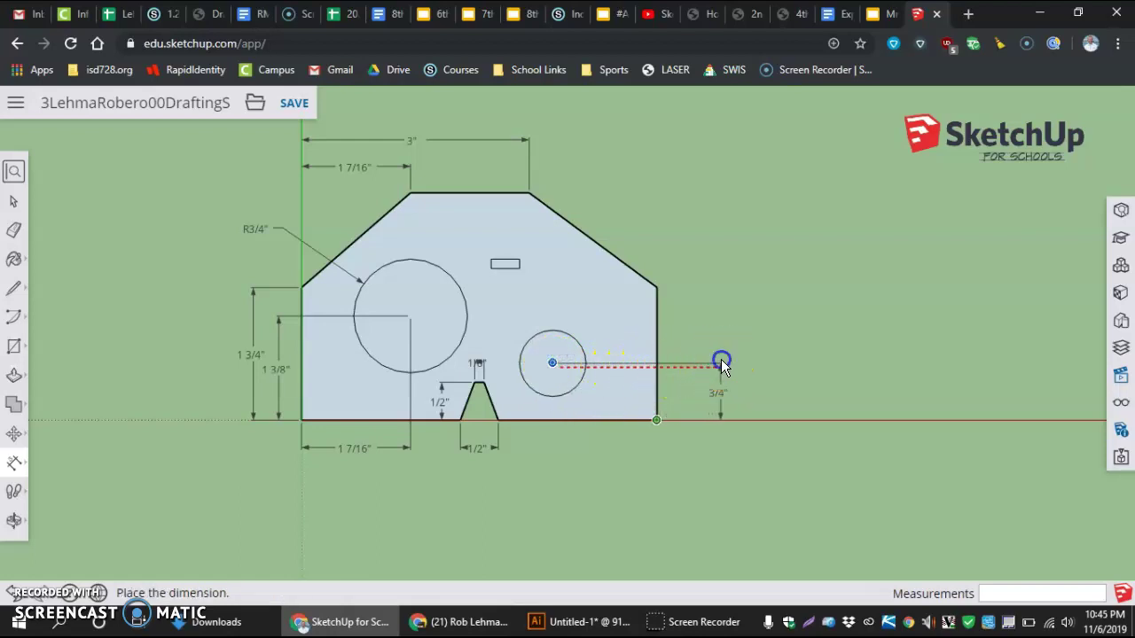
{"action": "left_click", "coordinate": [721, 362]}
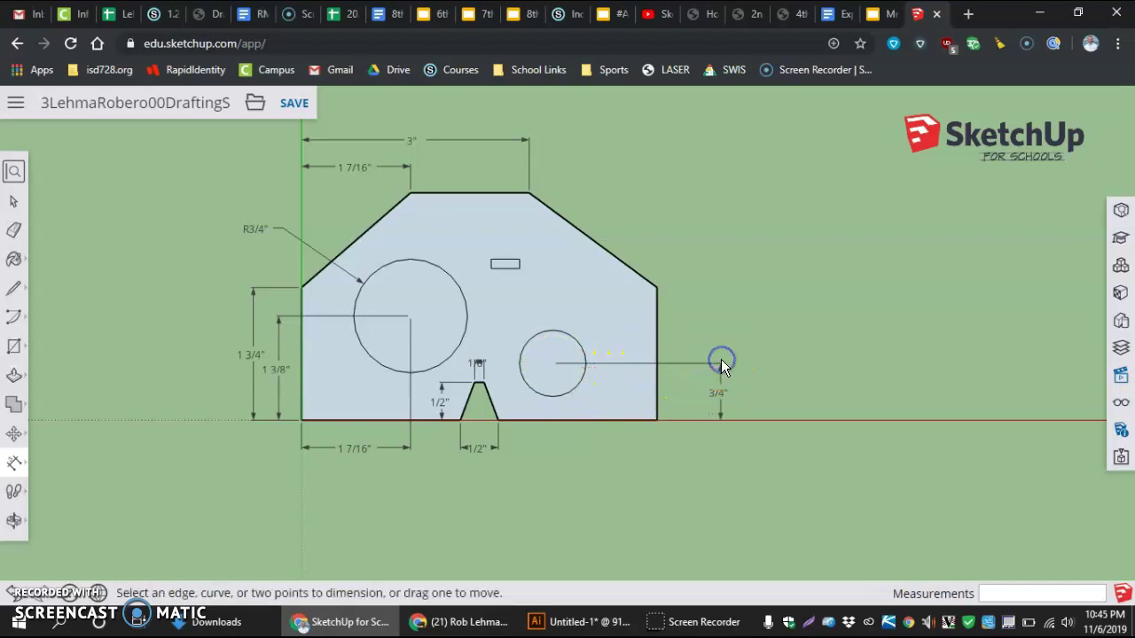
{"action": "left_click", "coordinate": [659, 415]}
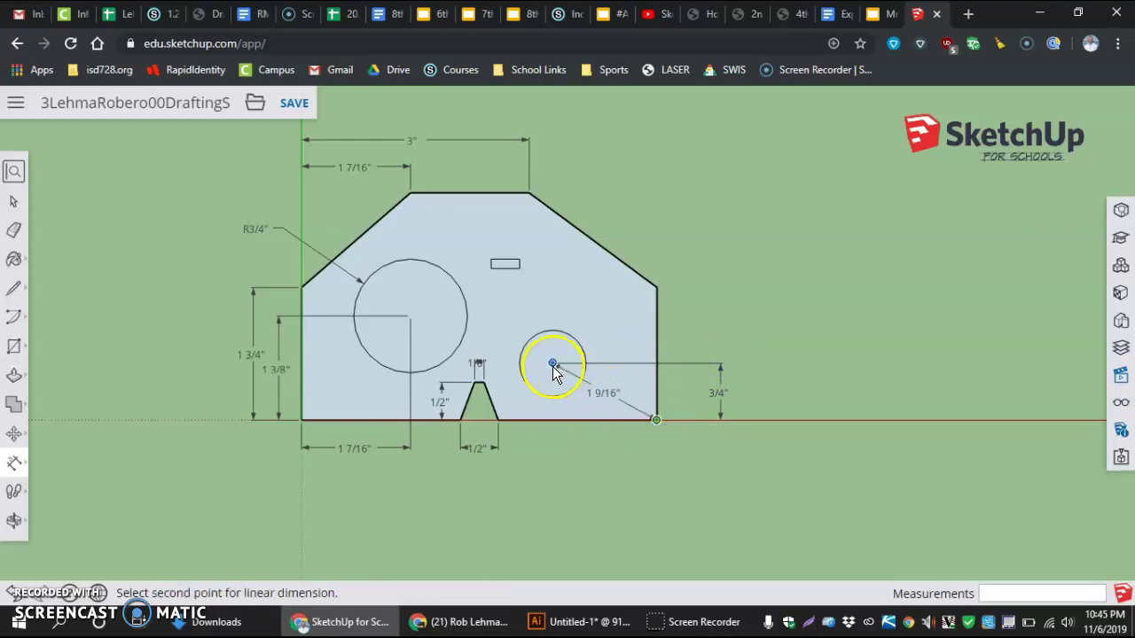
{"action": "left_click_drag", "start_coordinate": [552, 365], "coordinate": [564, 442]}
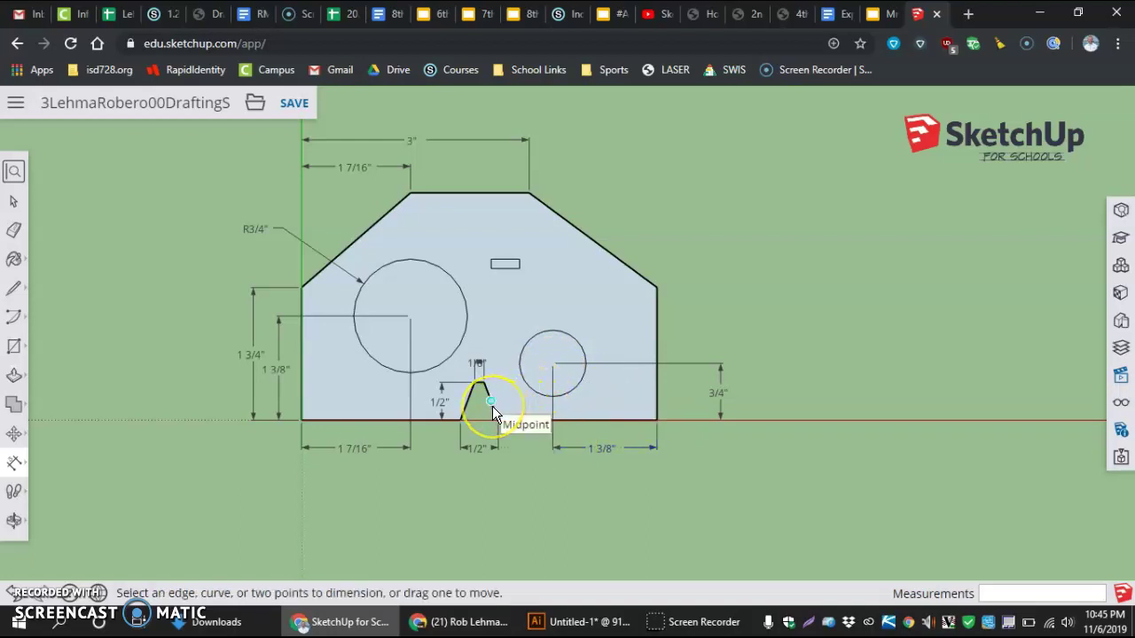
Step: Dimension the small circle with its label outside the plate's right edge, and change the dimension type to Radius
{"action": "mouse_move", "coordinate": [488, 408]}
{"action": "left_mouse_down"}
{"action": "mouse_move", "coordinate": [403, 405]}
{"action": "mouse_move", "coordinate": [583, 409]}
{"action": "mouse_move", "coordinate": [581, 346]}
{"action": "left_mouse_up"}
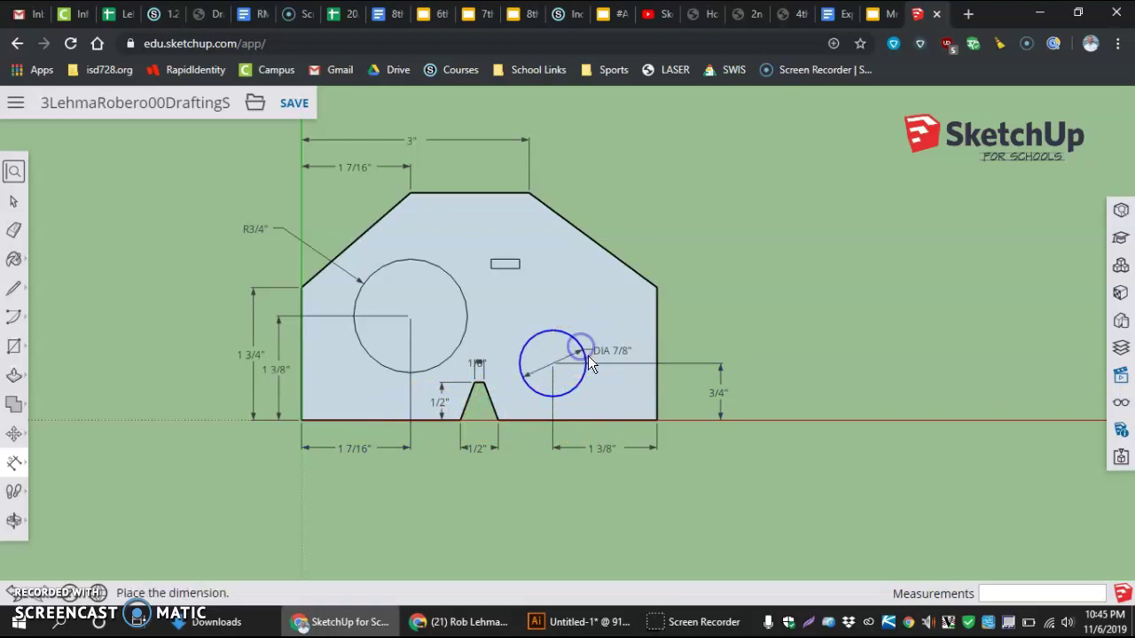
{"action": "left_click", "coordinate": [679, 328]}
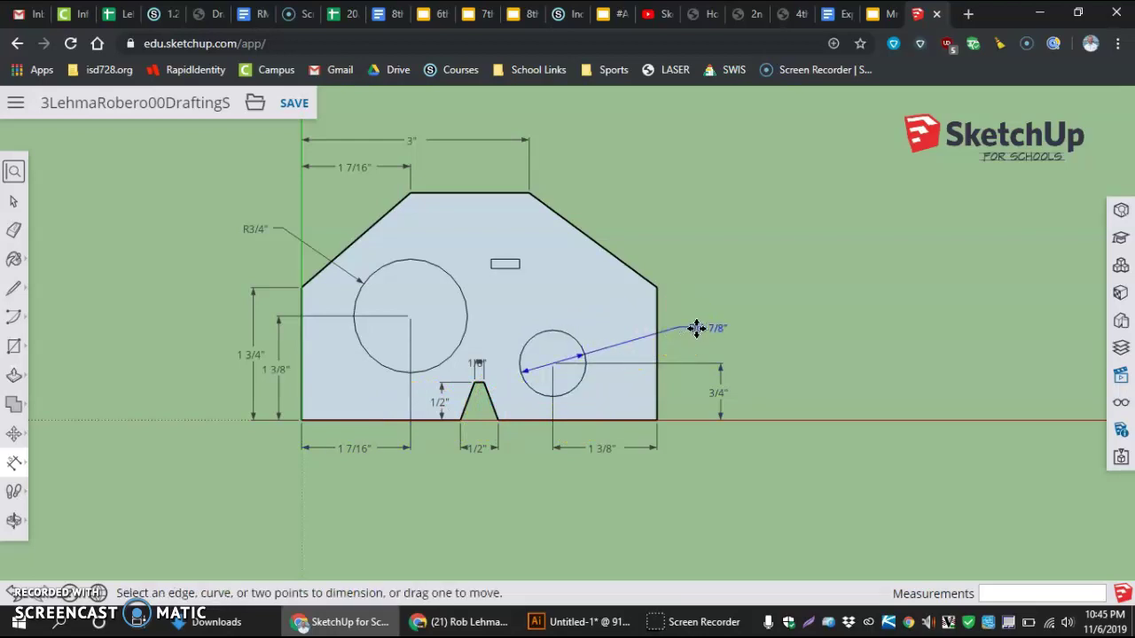
{"action": "right_click", "coordinate": [696, 328]}
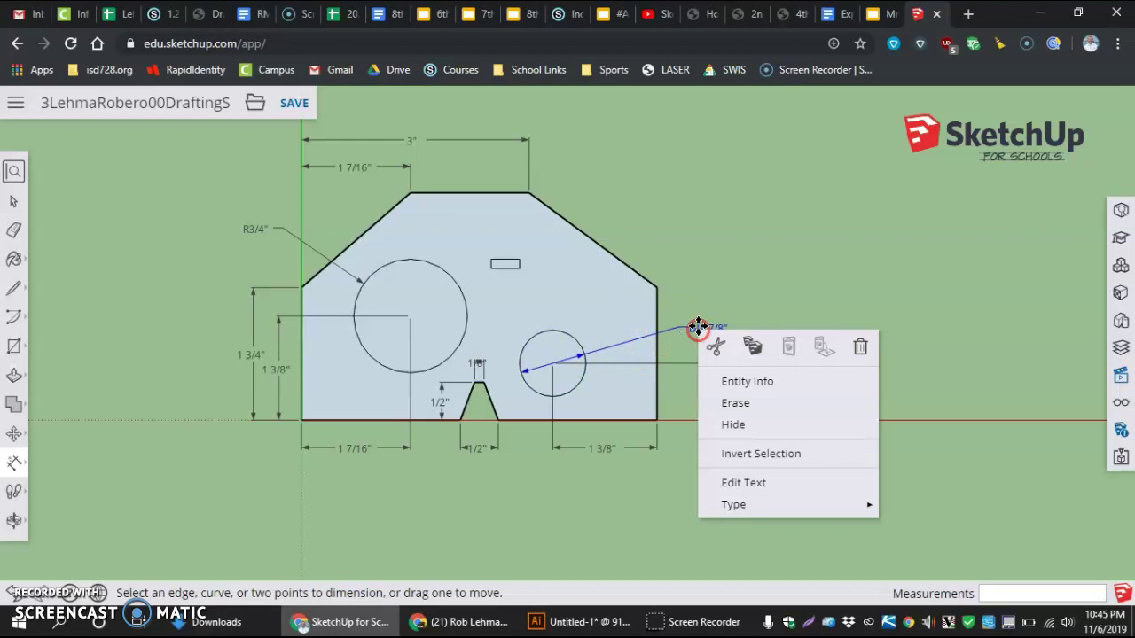
{"action": "left_click", "coordinate": [725, 477]}
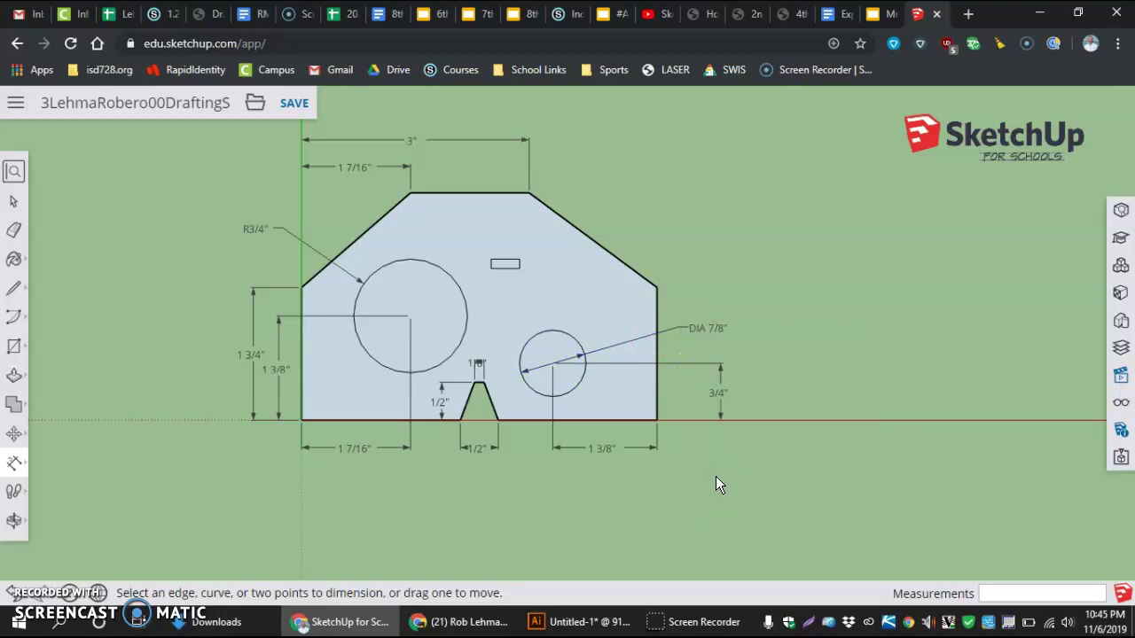
{"action": "right_click", "coordinate": [700, 329]}
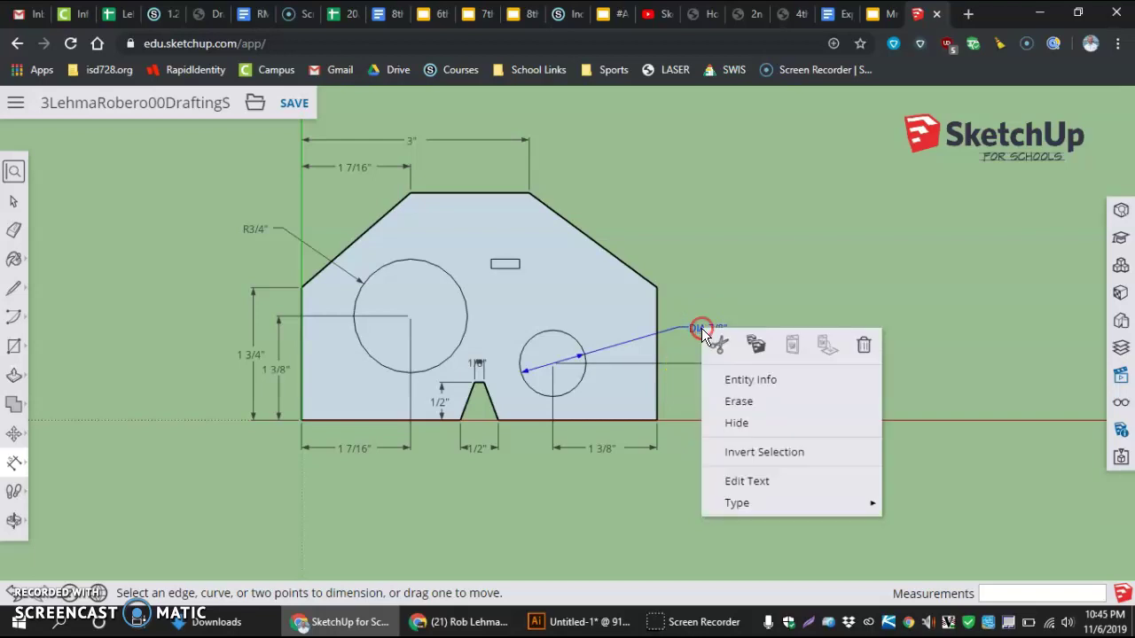
{"action": "left_click", "coordinate": [735, 502]}
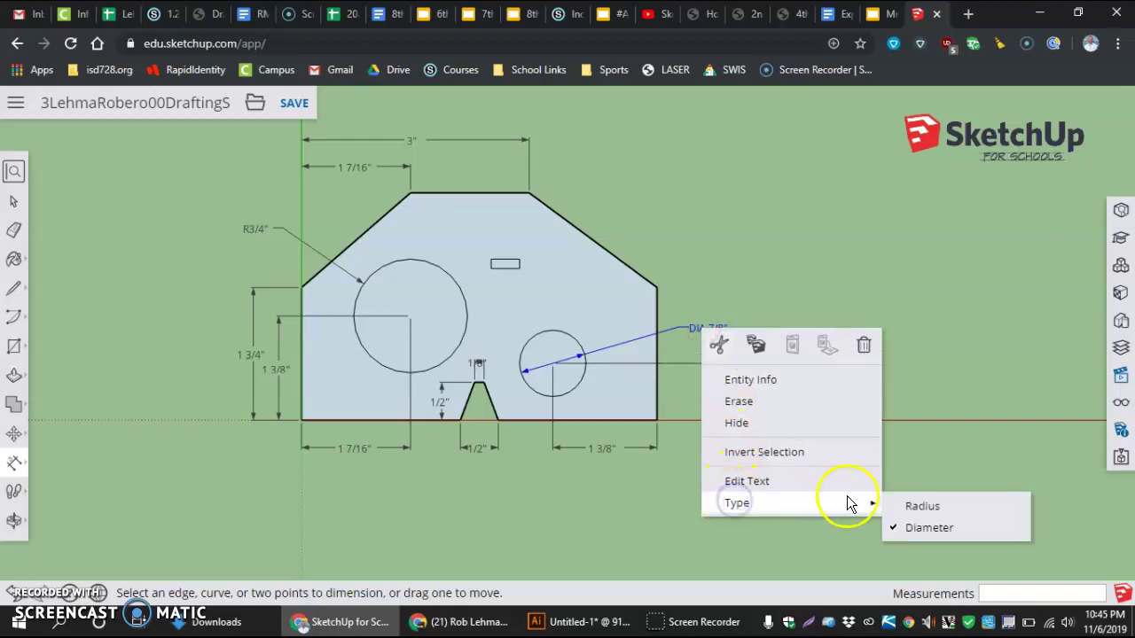
{"action": "left_click", "coordinate": [897, 506]}
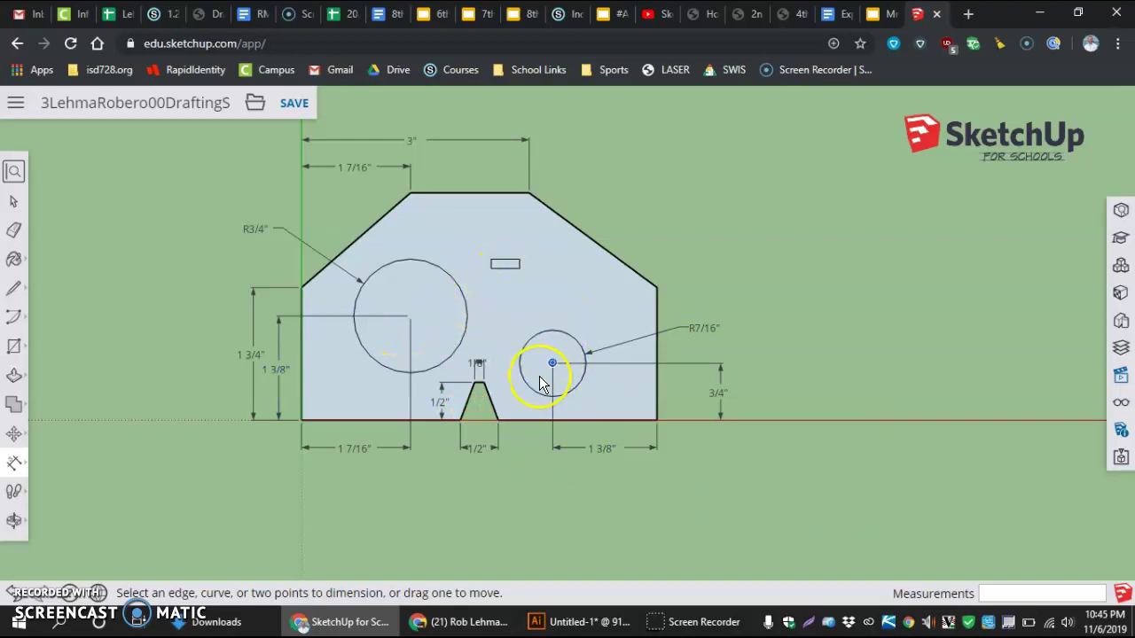
Step: Dimension the plate's overall width between its two bottom corners, placing it beneath the existing lower dimensions
{"action": "left_click", "coordinate": [302, 419]}
{"action": "left_click", "coordinate": [656, 420]}
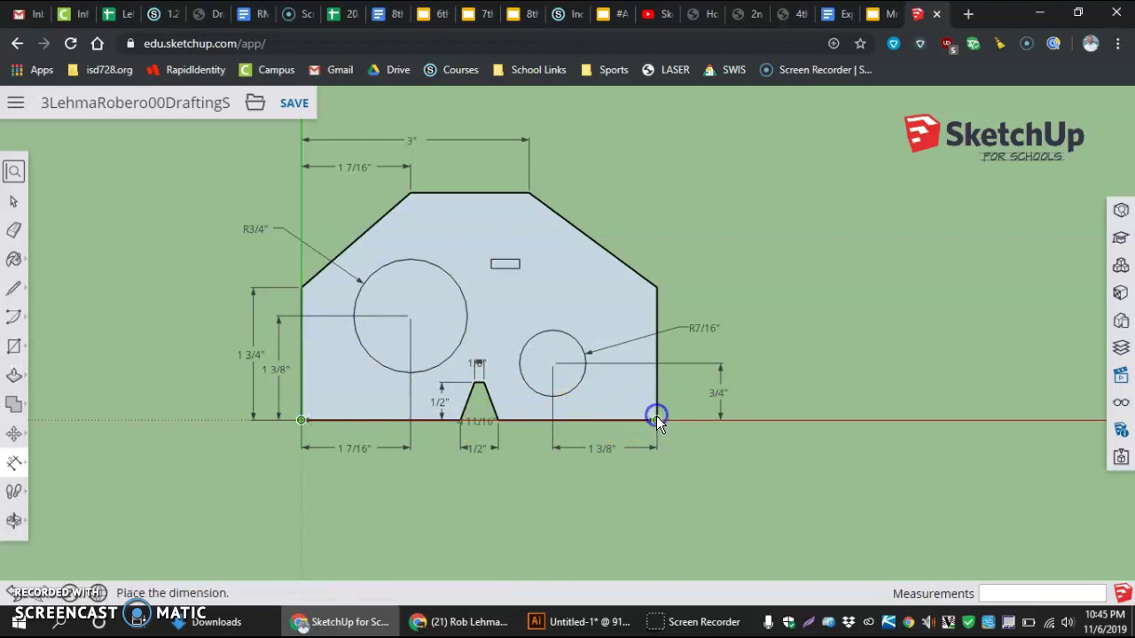
{"action": "left_click", "coordinate": [647, 471]}
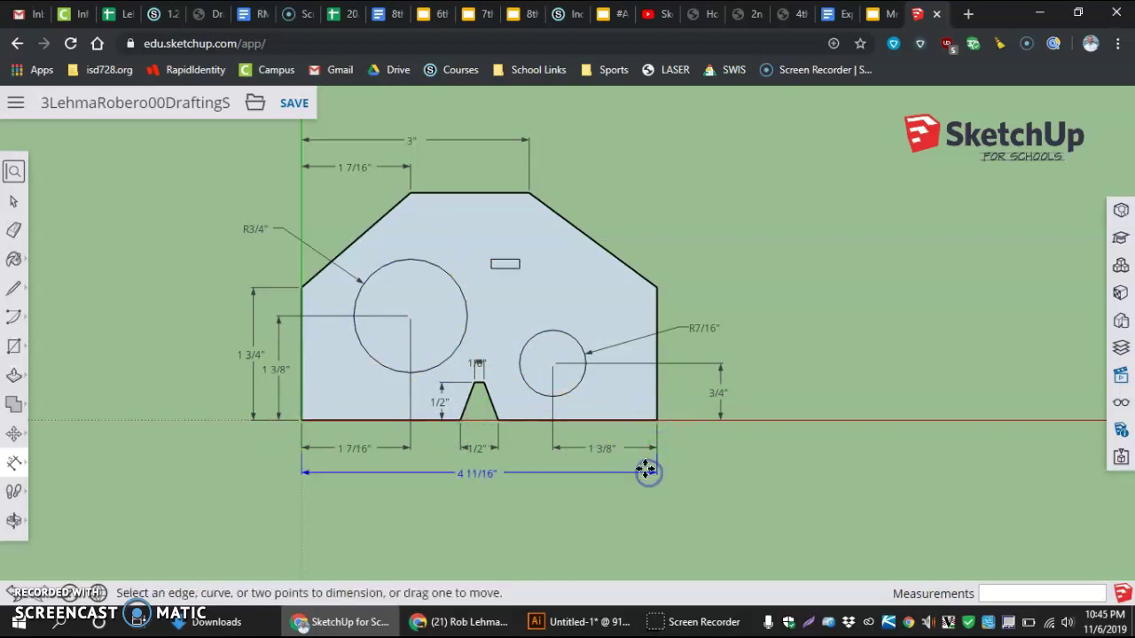
Step: Dimension the small rectangle's height just outside its left side and its width just below it
{"action": "left_click", "coordinate": [492, 266]}
{"action": "left_click", "coordinate": [490, 258]}
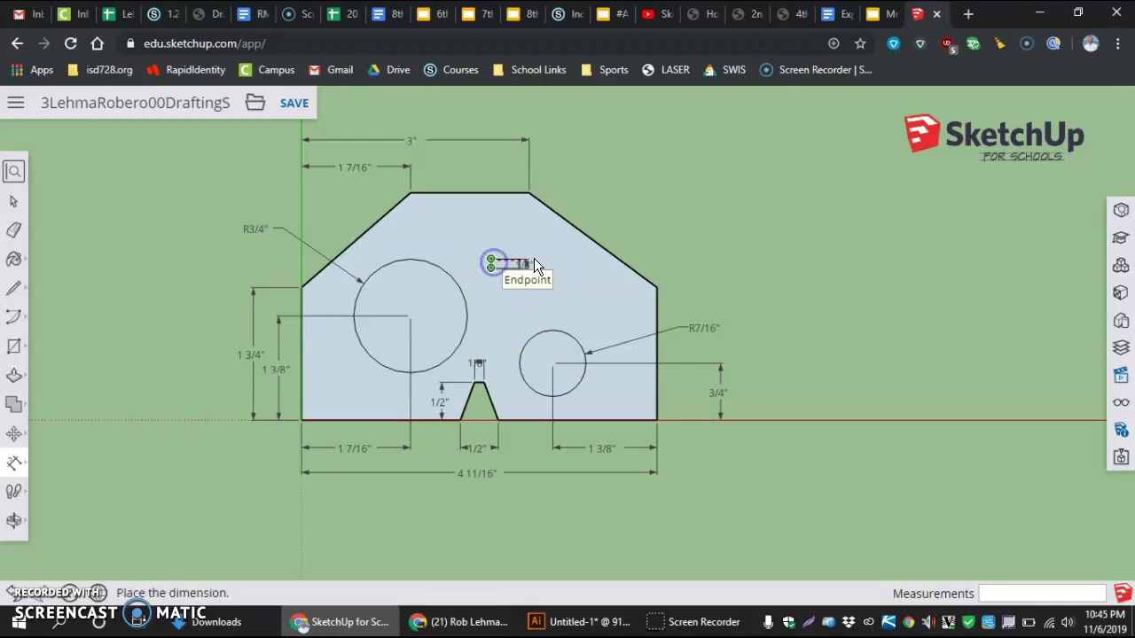
{"action": "left_click", "coordinate": [481, 266]}
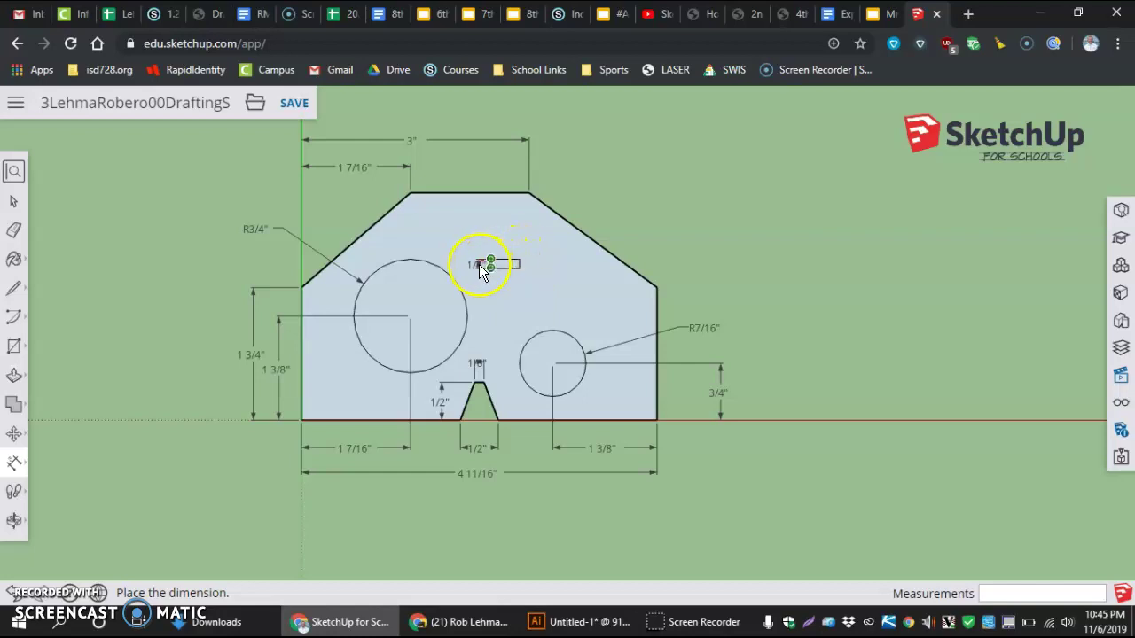
{"action": "left_click", "coordinate": [480, 267]}
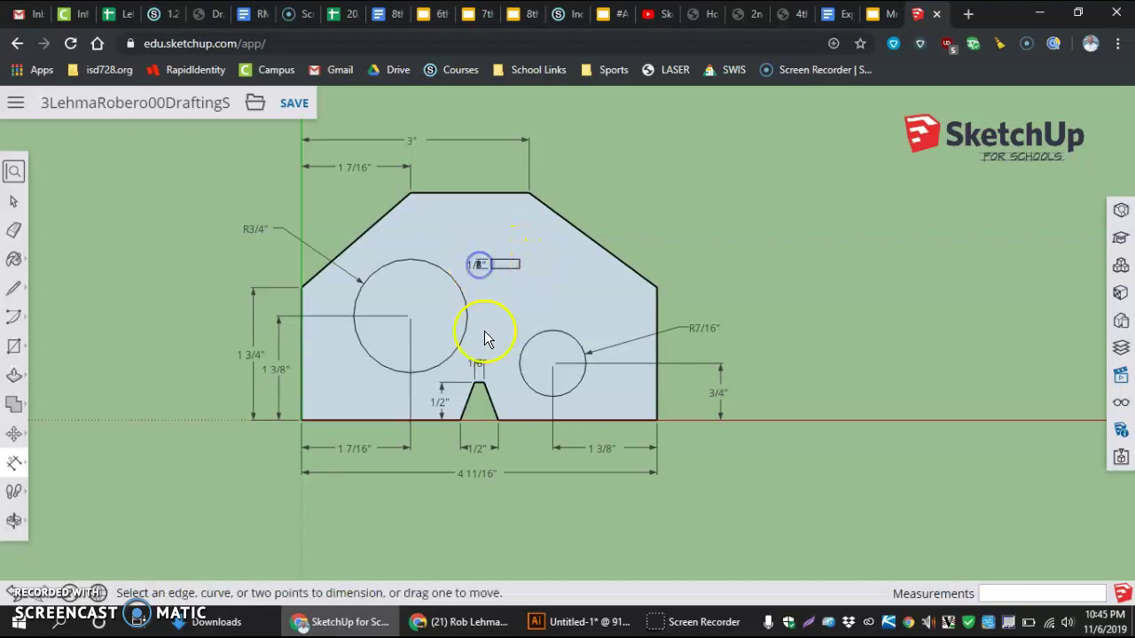
{"action": "left_click", "coordinate": [494, 270]}
{"action": "left_click", "coordinate": [519, 271]}
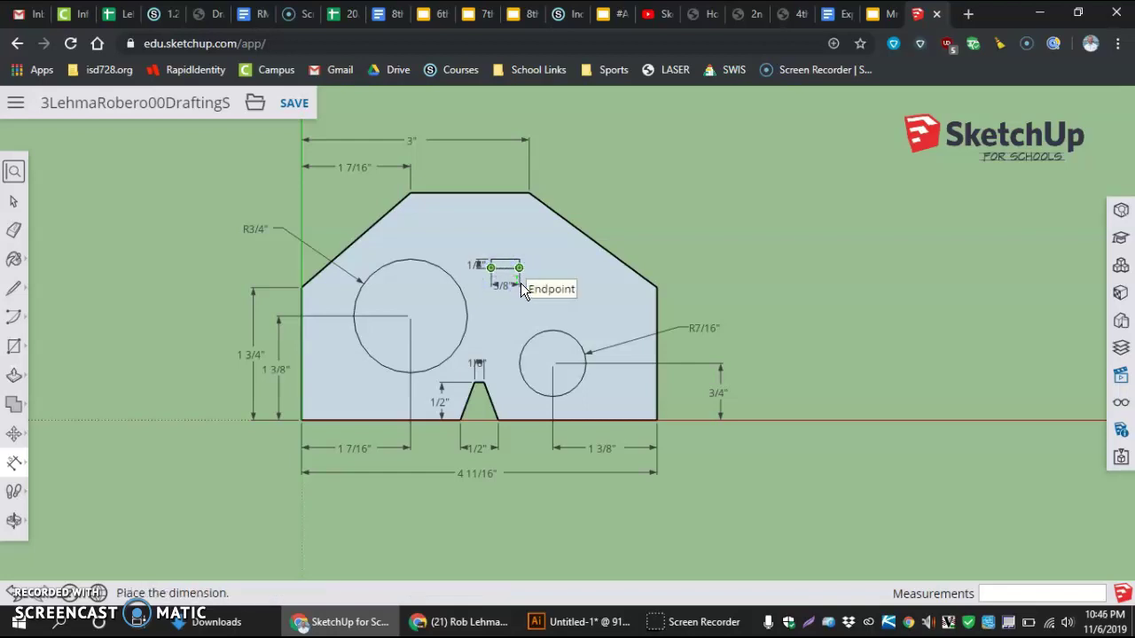
{"action": "left_click", "coordinate": [520, 283]}
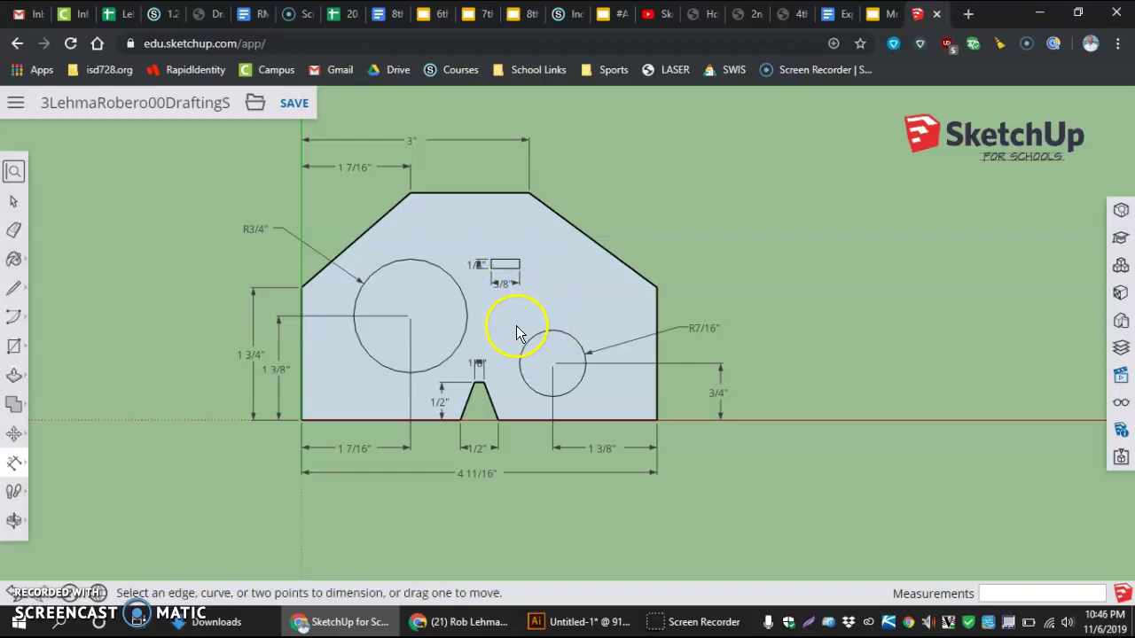
Step: Dimension the horizontal distance from the plate's left edge to the small rectangle's lower-left corner, and position the dimension above the plate
{"action": "left_click", "coordinate": [302, 287]}
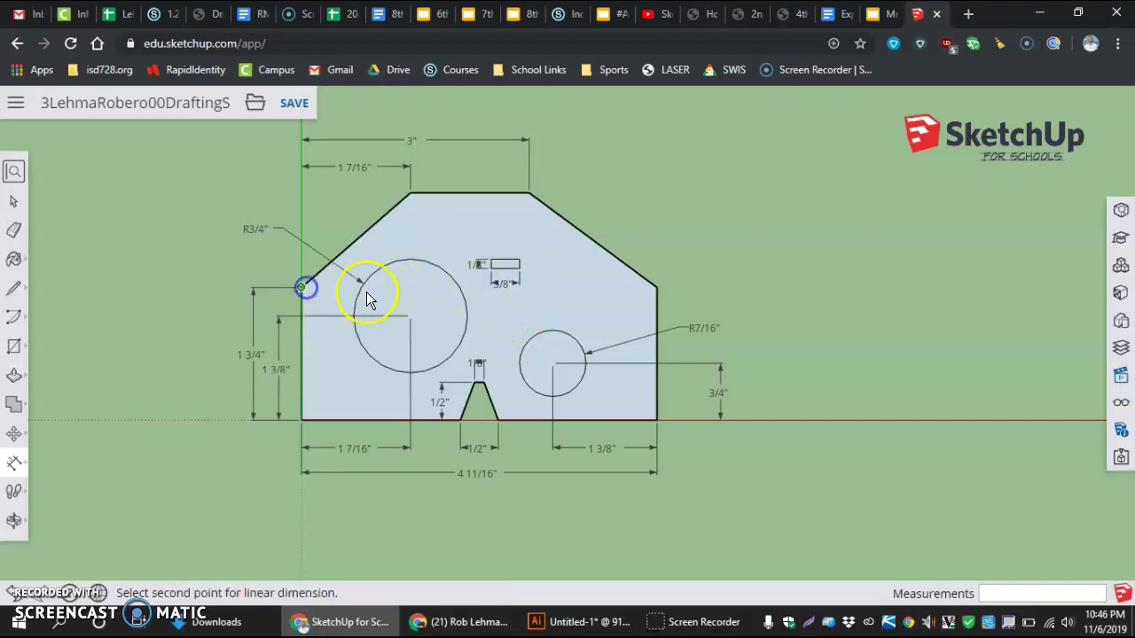
{"action": "left_click", "coordinate": [486, 268]}
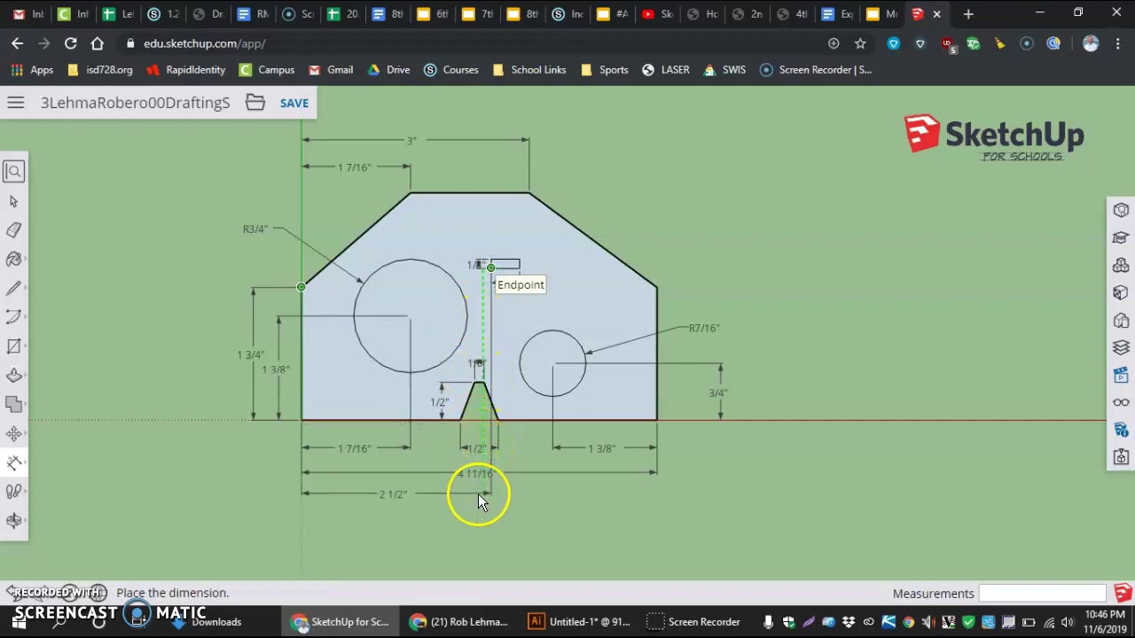
{"action": "left_click", "coordinate": [477, 494]}
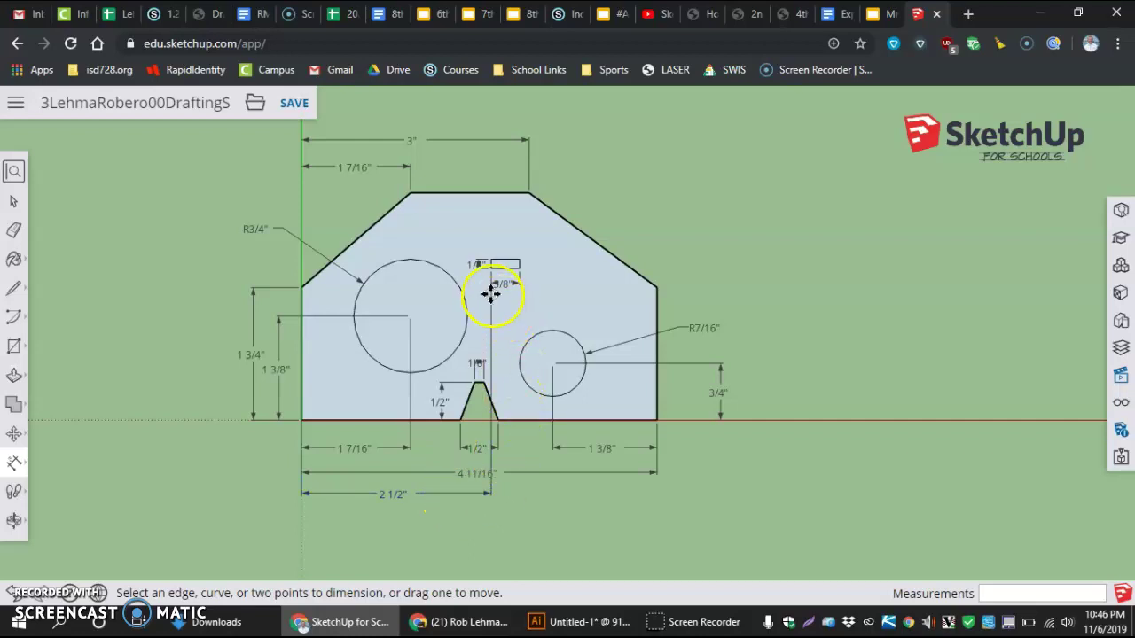
{"action": "left_click", "coordinate": [436, 493]}
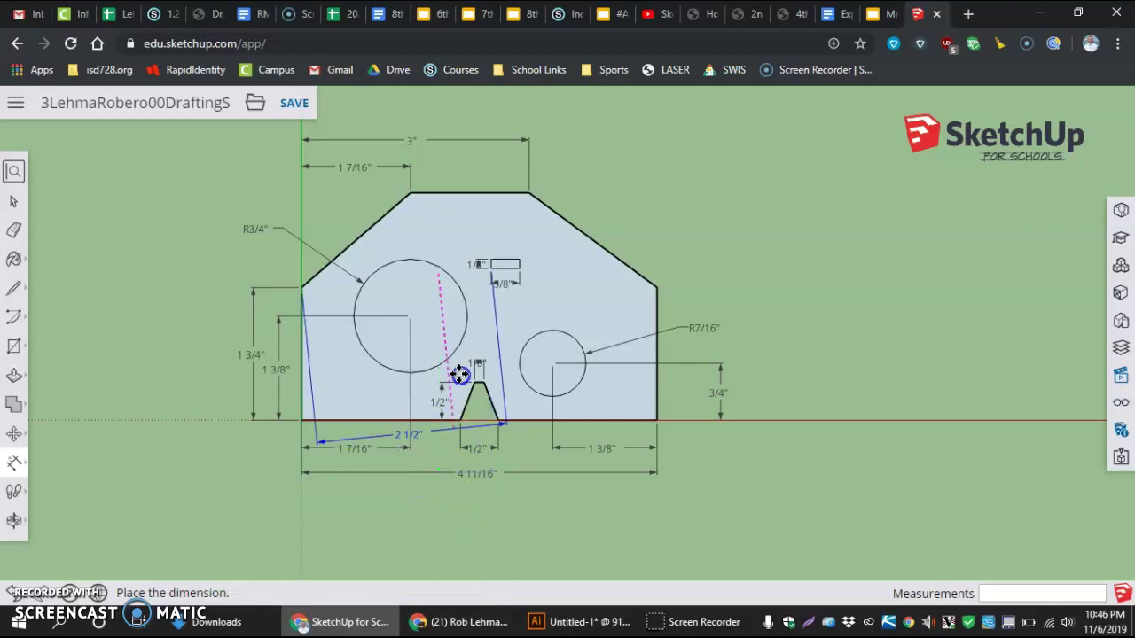
{"action": "left_click", "coordinate": [471, 151]}
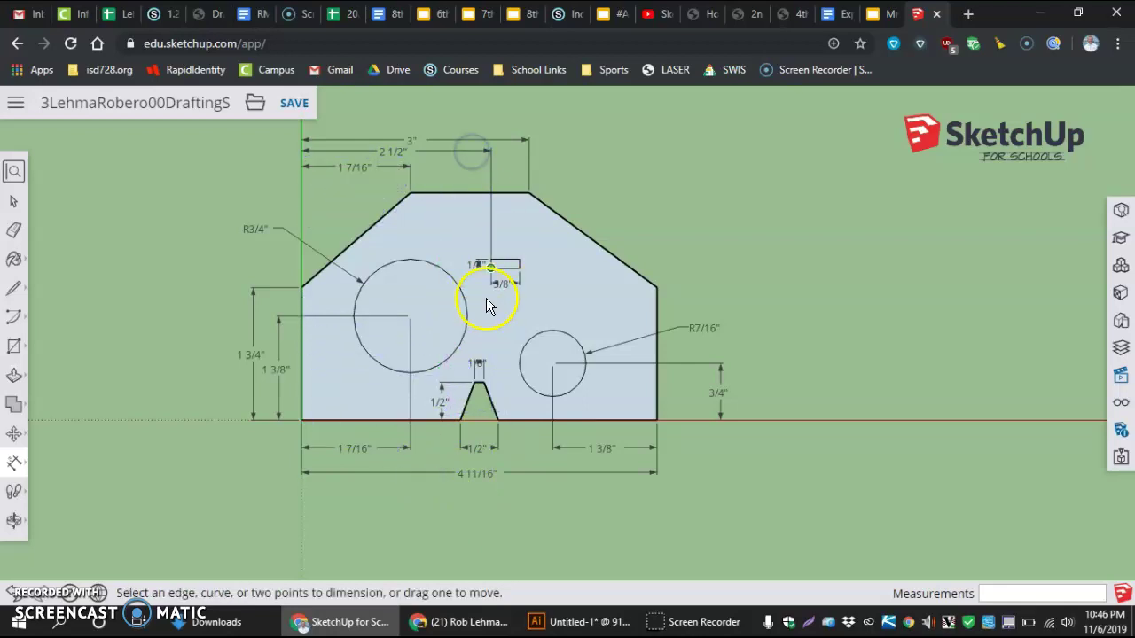
Step: Dimension the vertical distance from the small rectangle's lower-left corner to the plate's bottom edge, placing it outside the plate's right edge
{"action": "left_click_drag", "start_coordinate": [489, 273], "coordinate": [492, 269]}
{"action": "left_click", "coordinate": [492, 269]}
{"action": "left_click", "coordinate": [490, 267]}
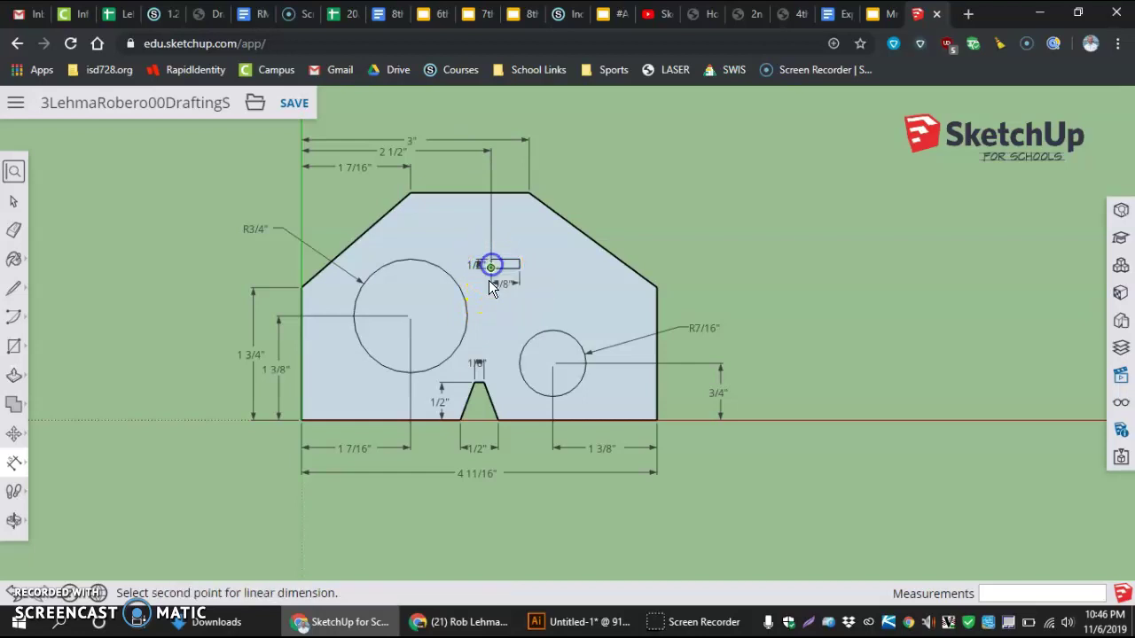
{"action": "left_click", "coordinate": [497, 419]}
{"action": "left_click_drag", "start_coordinate": [520, 398], "coordinate": [744, 414]}
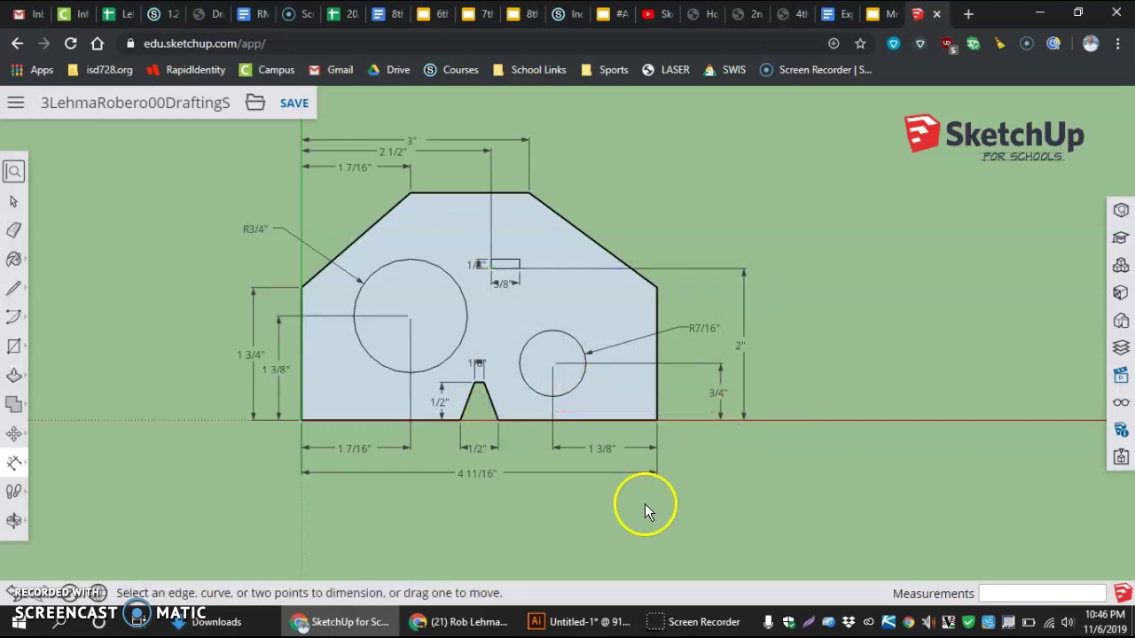